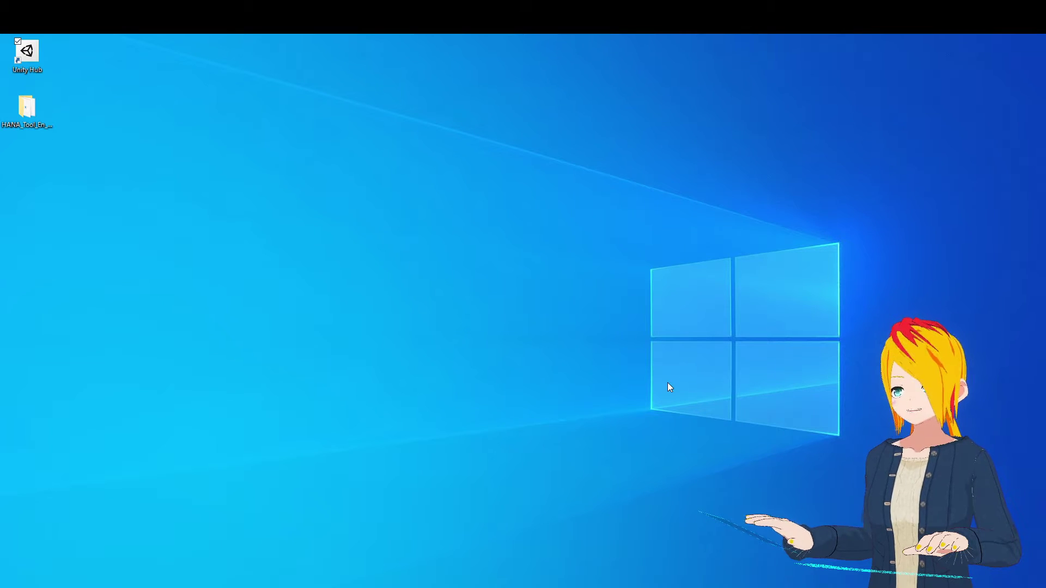
Launch Unity Hub from the desktop and start a new project with Unity version 2019.4.20f1
{"action": "double_click", "coordinate": [19, 57]}
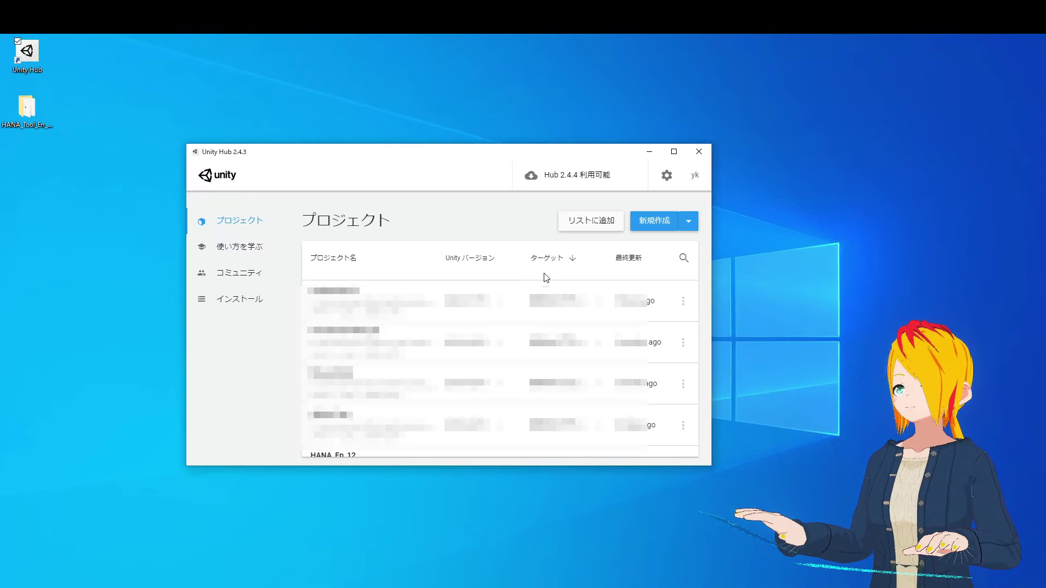
{"action": "left_click", "coordinate": [689, 224]}
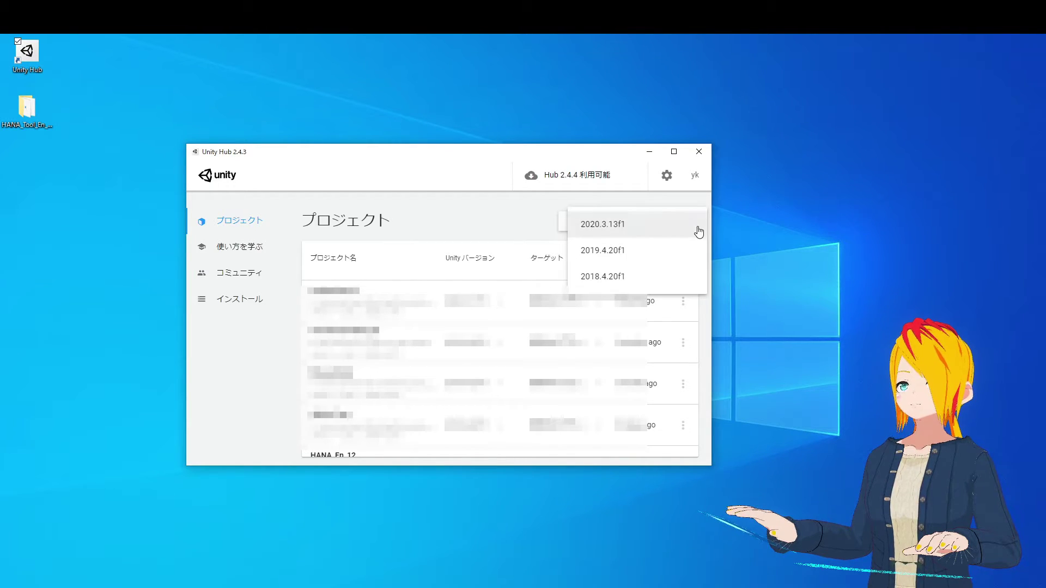
{"action": "left_click", "coordinate": [622, 254]}
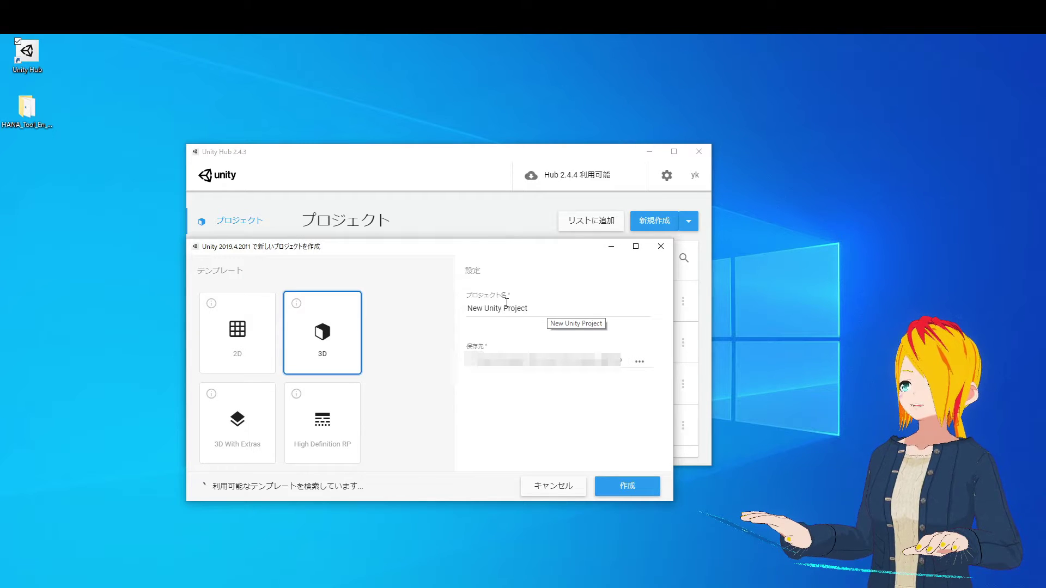
Name the project HANA_Tool_Test_2 and create it with the 3D template
{"action": "left_click_drag", "start_coordinate": [536, 308], "coordinate": [427, 310]}
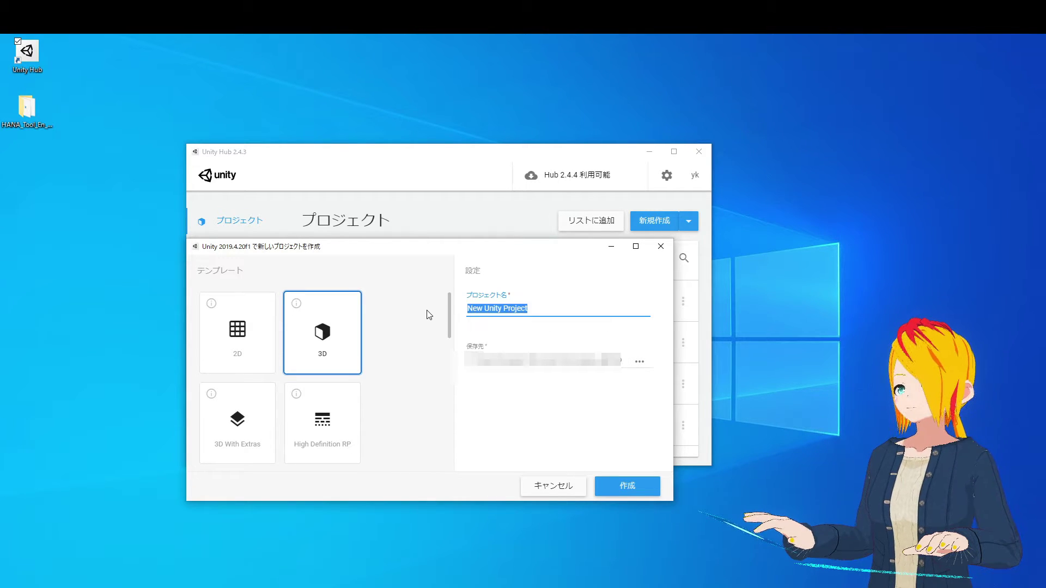
{"action": "type", "text": "HANA"}
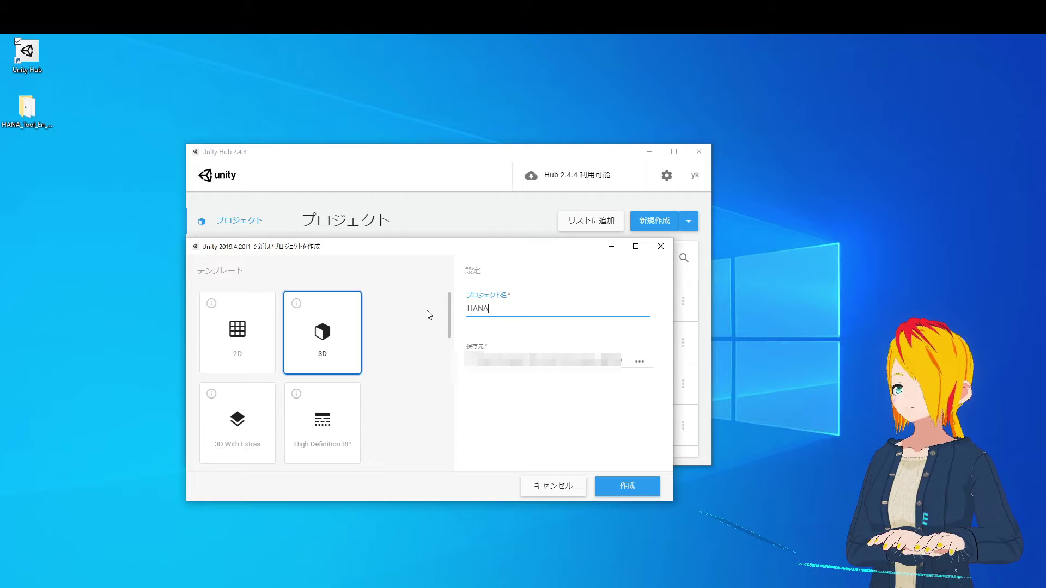
{"action": "type", "text": "_Tool_"}
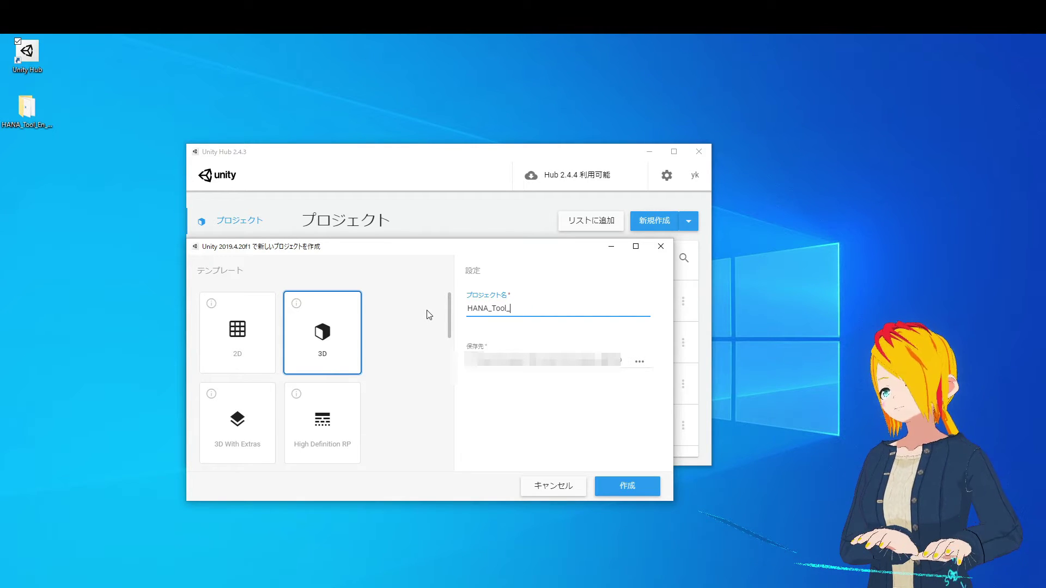
{"action": "type", "text": "Test"}
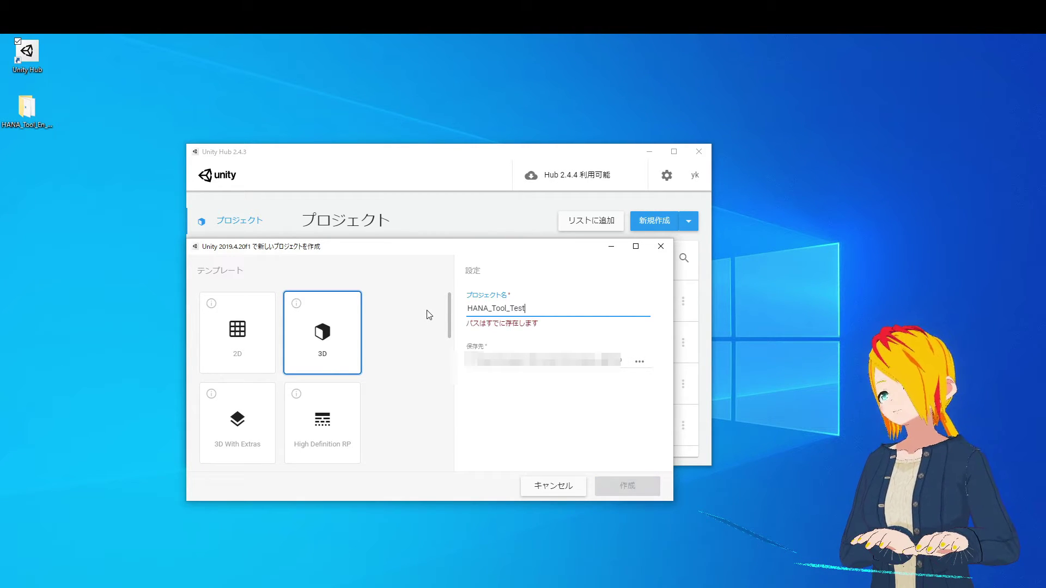
{"action": "type", "text": "_2"}
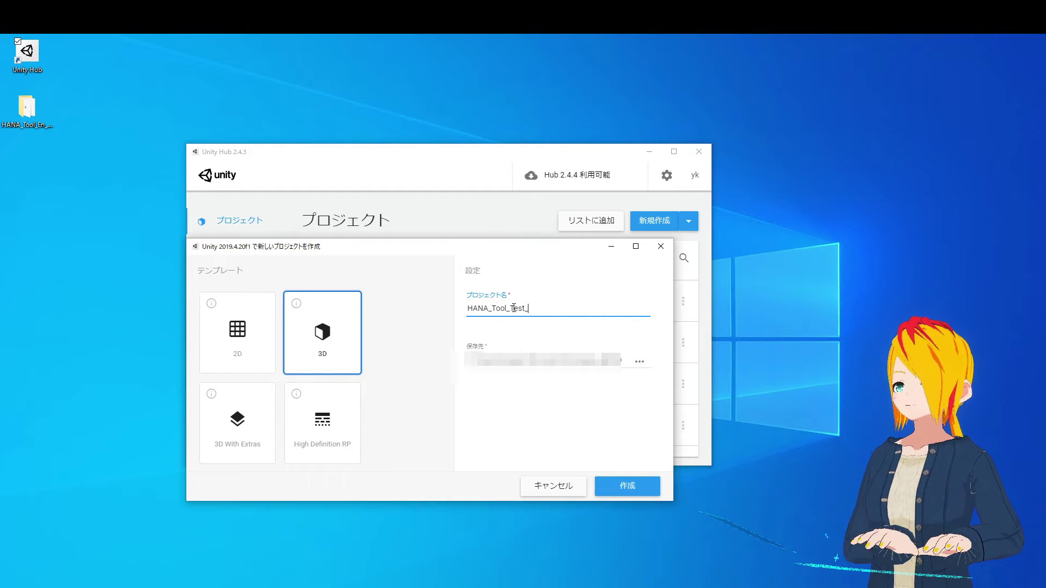
{"action": "left_click", "coordinate": [627, 486]}
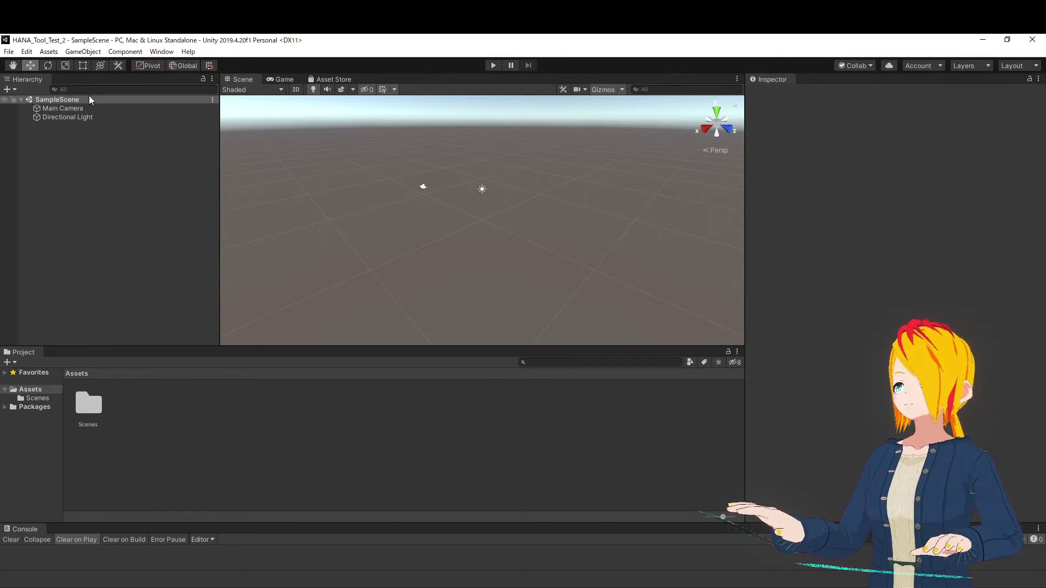
Open the custom package UniVRM-0.73.0_af50.unitypackage from the UniVRM folder in Downloads for import
{"action": "left_click", "coordinate": [49, 51]}
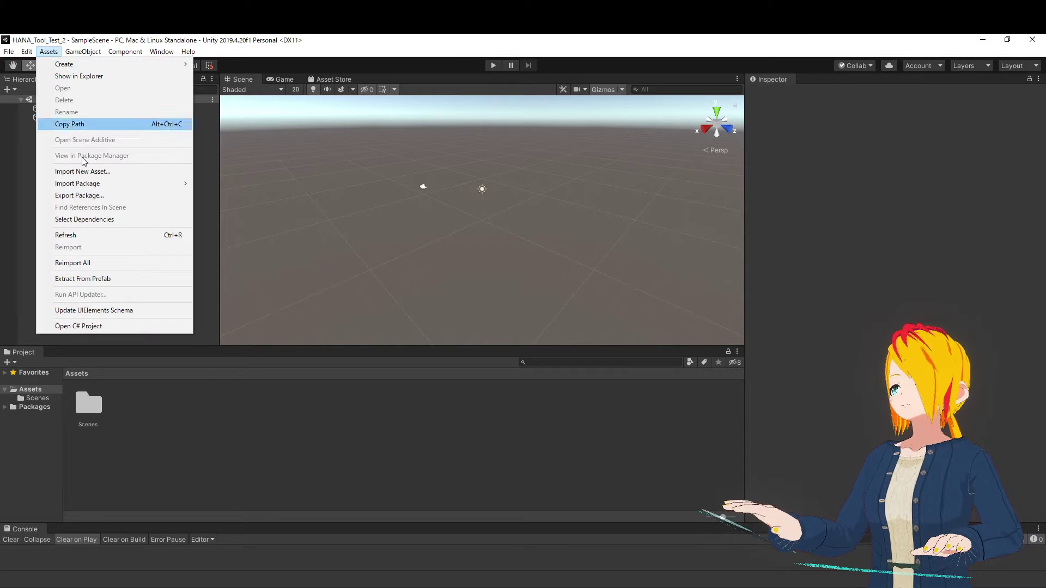
{"action": "mouse_move", "coordinate": [109, 188]}
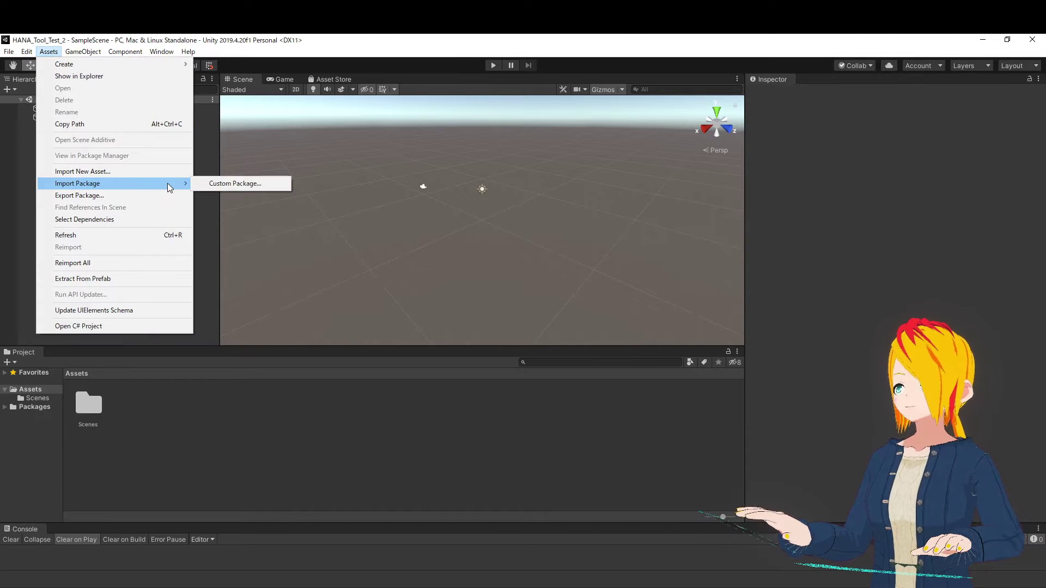
{"action": "left_click", "coordinate": [223, 185]}
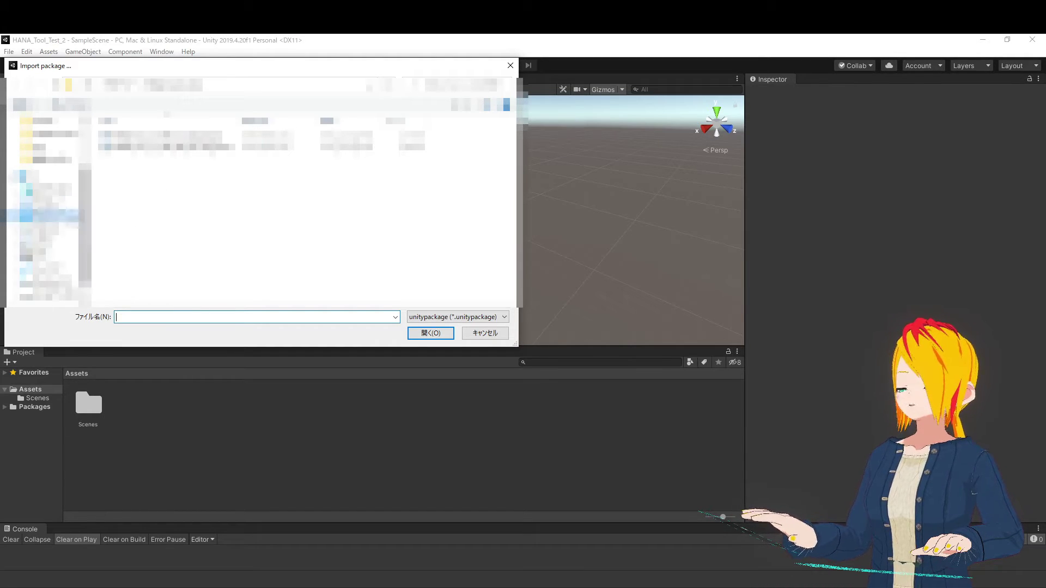
{"action": "scroll", "coordinate": [46, 218], "scroll_direction": "up", "scroll_amount": 3}
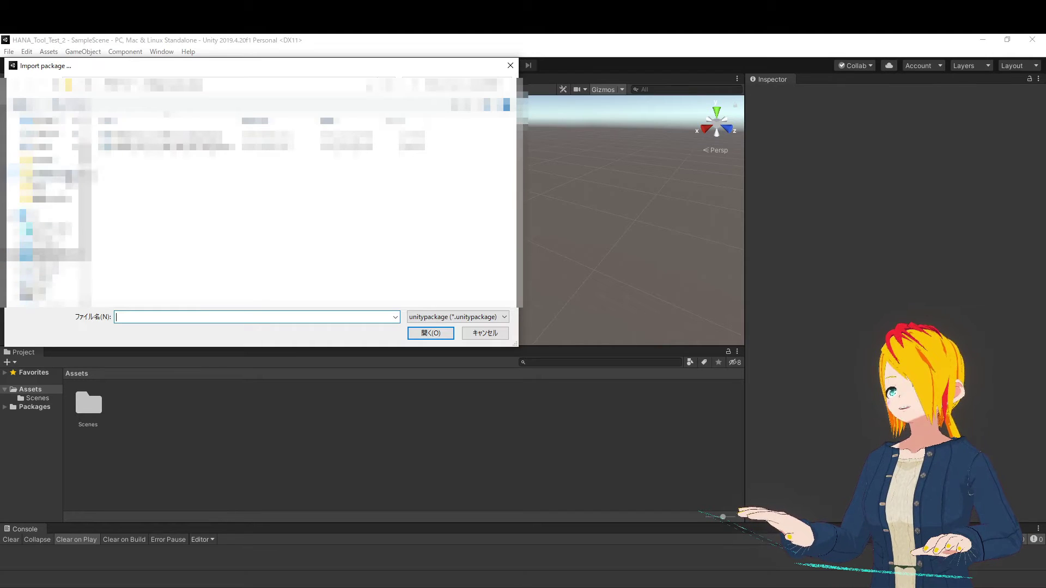
{"action": "left_click", "coordinate": [47, 153]}
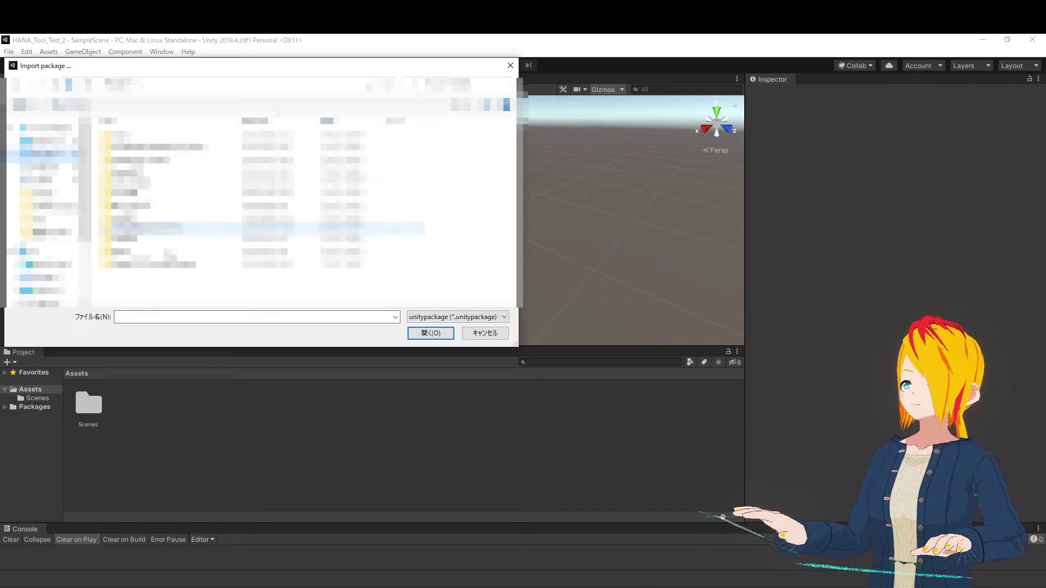
{"action": "double_click", "coordinate": [130, 224]}
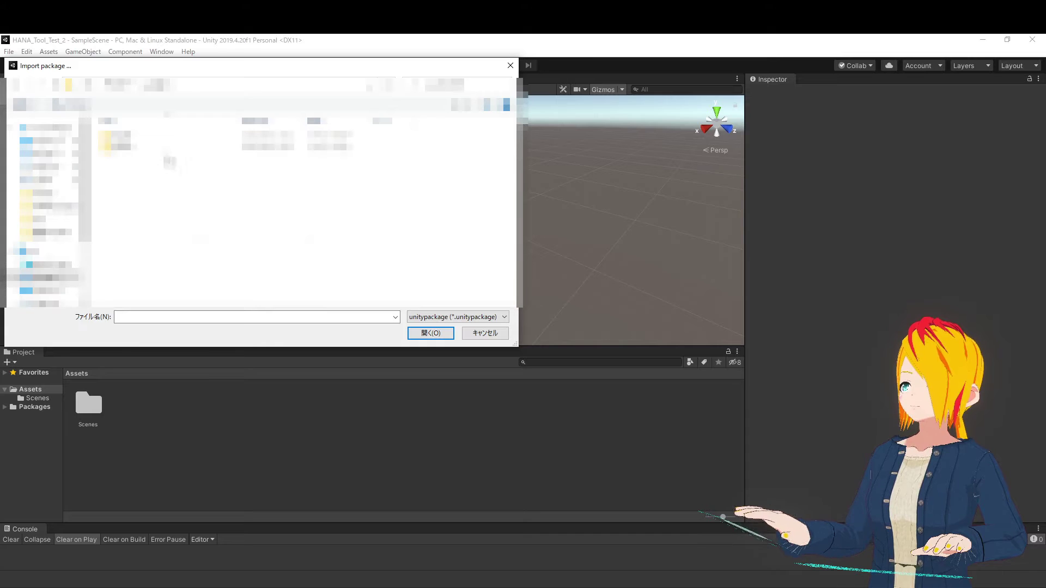
{"action": "double_click", "coordinate": [165, 149]}
{"action": "double_click", "coordinate": [207, 207]}
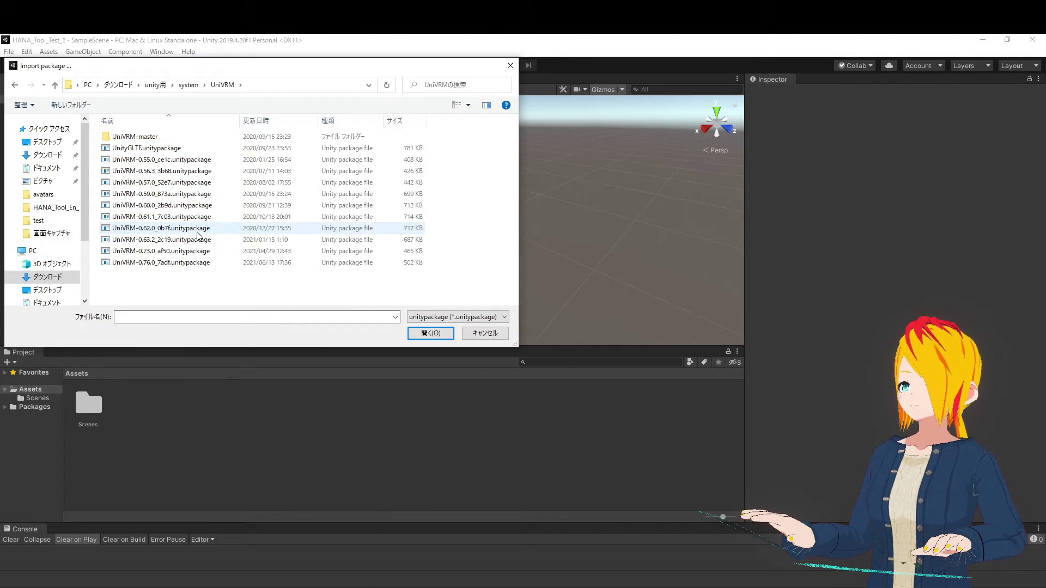
{"action": "left_click", "coordinate": [199, 252]}
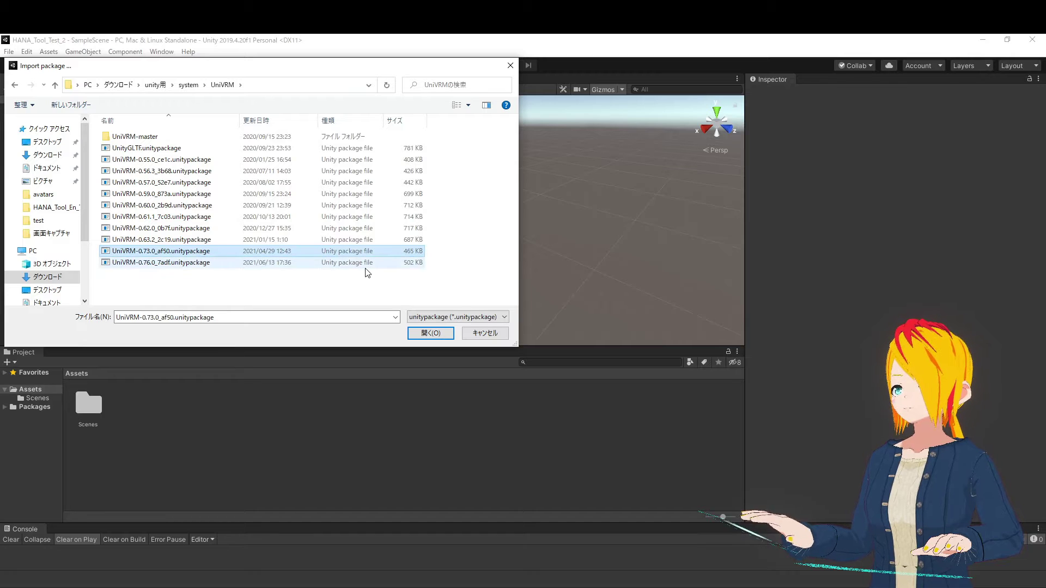
{"action": "left_click", "coordinate": [435, 333]}
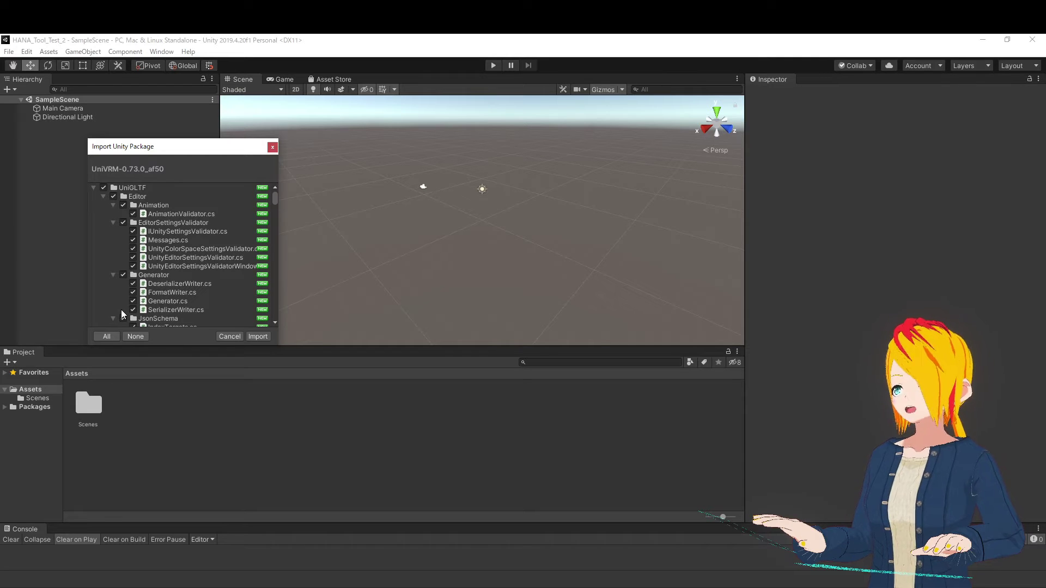
Import all the UniVRM package contents and accept all recommended project settings for UniGLTF/UniVRM
{"action": "left_click", "coordinate": [259, 336]}
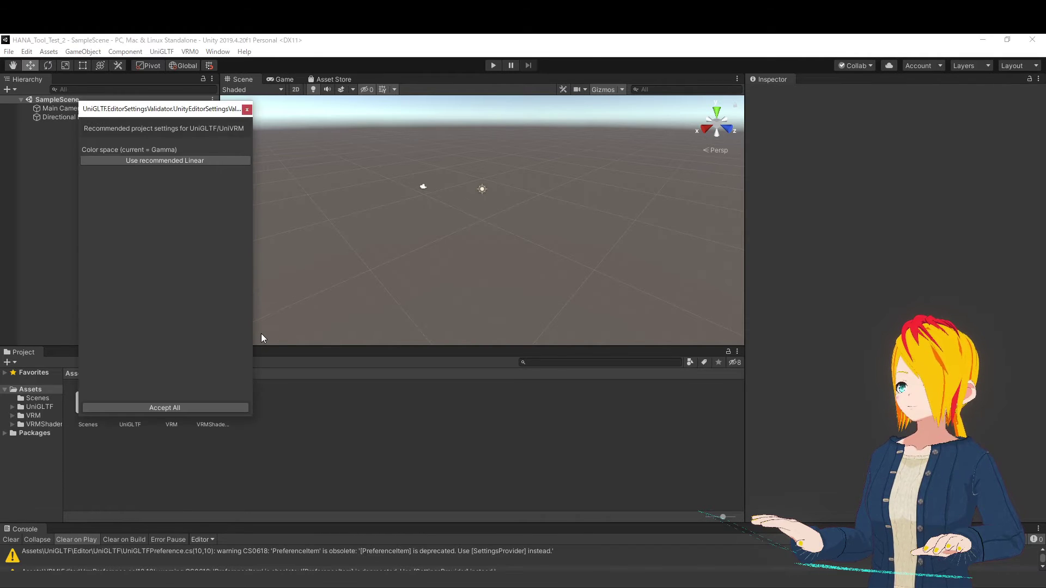
{"action": "left_click", "coordinate": [185, 408]}
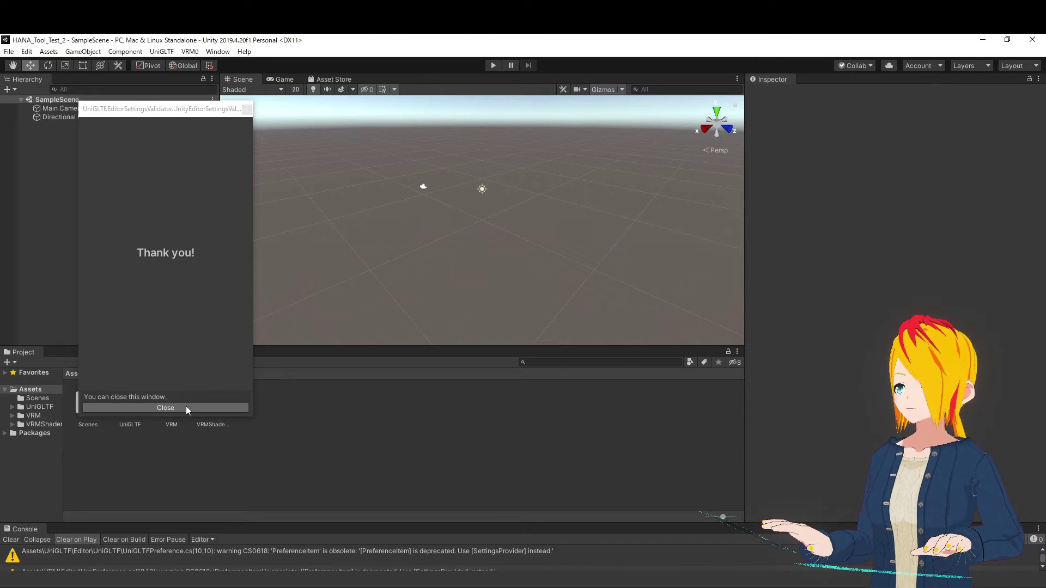
{"action": "left_click", "coordinate": [186, 408]}
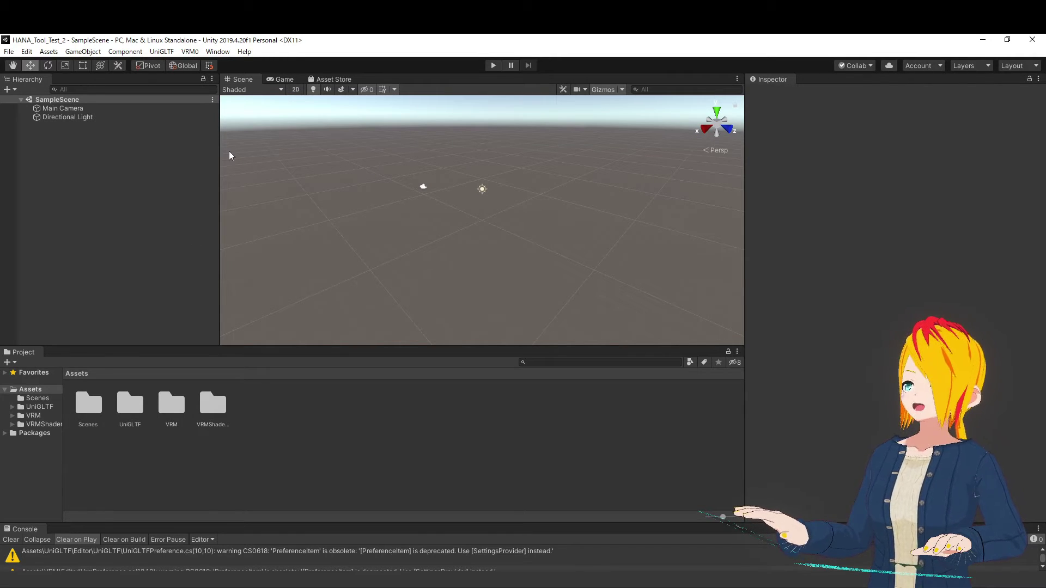
Import the full custom package HANA_Tool_v2_9_9b_VRM_En.unitypackage from the HANA_Tool_En_Test folder on the desktop
{"action": "left_click", "coordinate": [49, 52]}
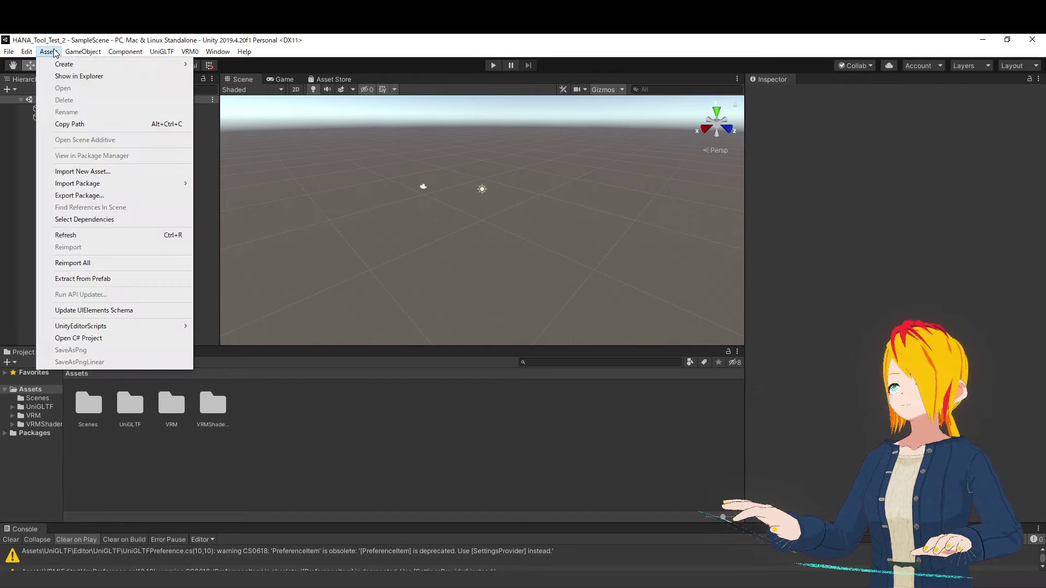
{"action": "mouse_move", "coordinate": [130, 187]}
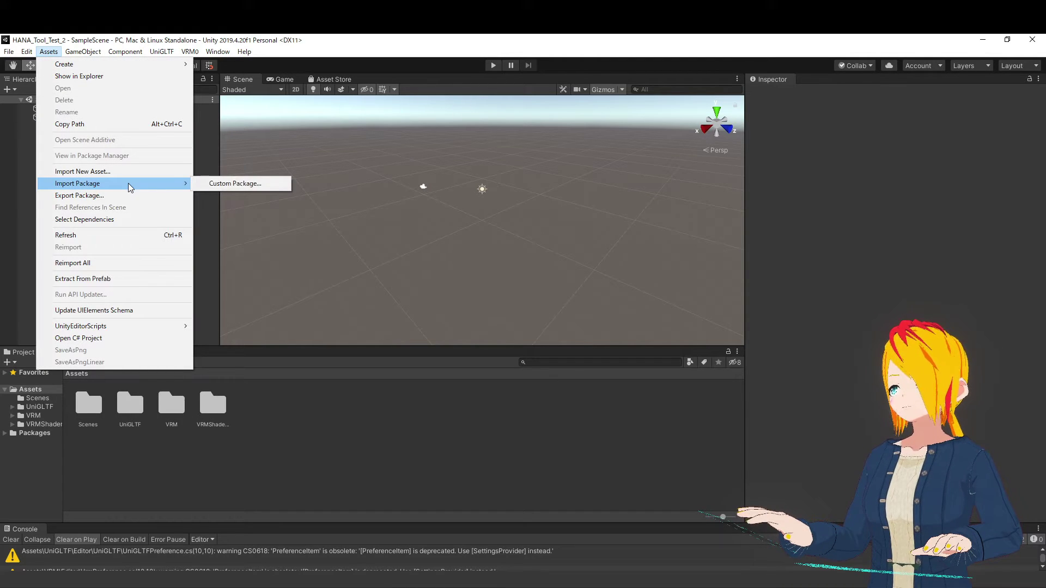
{"action": "left_click", "coordinate": [231, 188]}
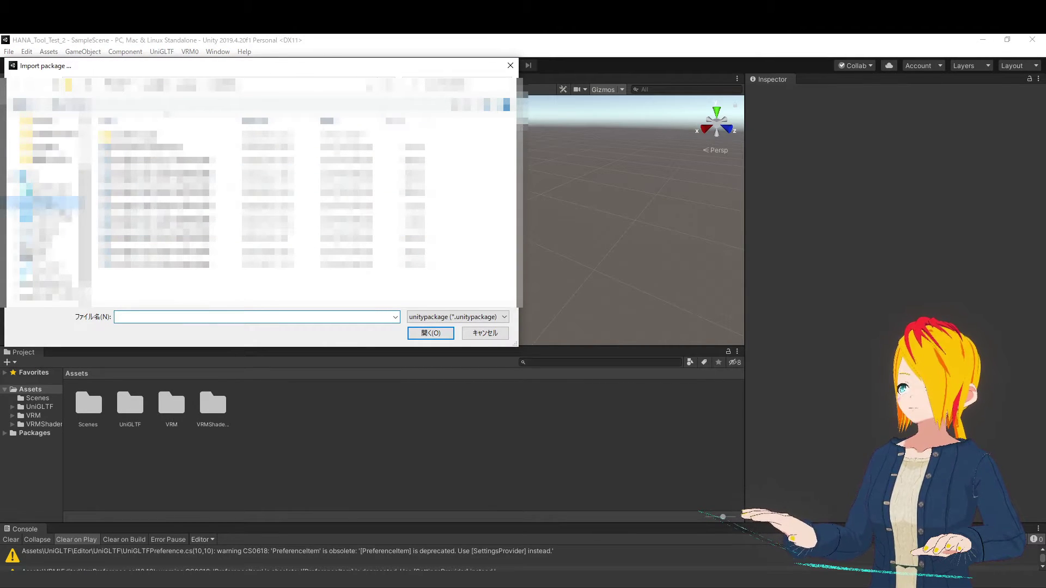
{"action": "left_click", "coordinate": [44, 215]}
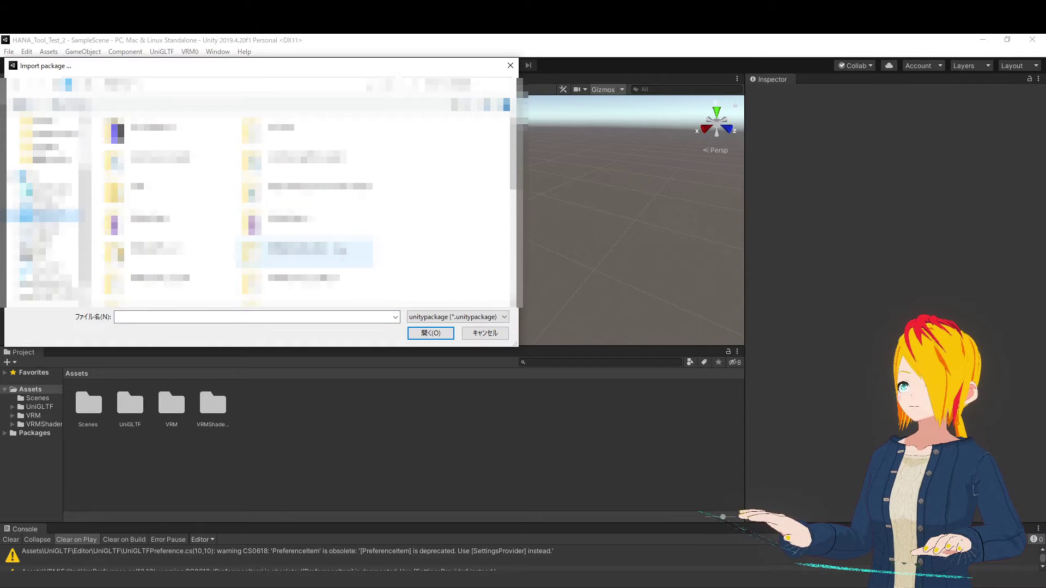
{"action": "double_click", "coordinate": [339, 248]}
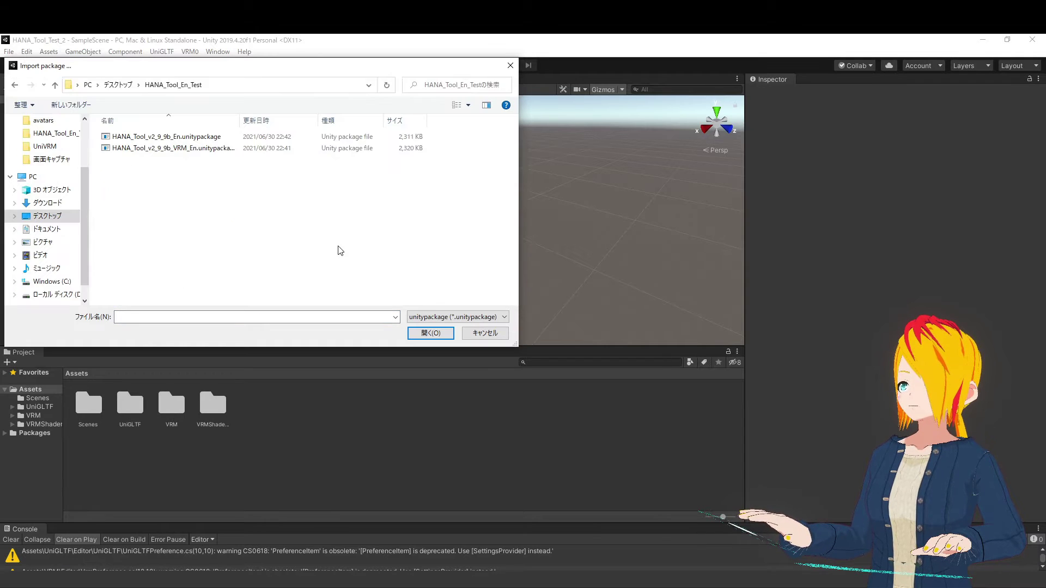
{"action": "left_click", "coordinate": [198, 148]}
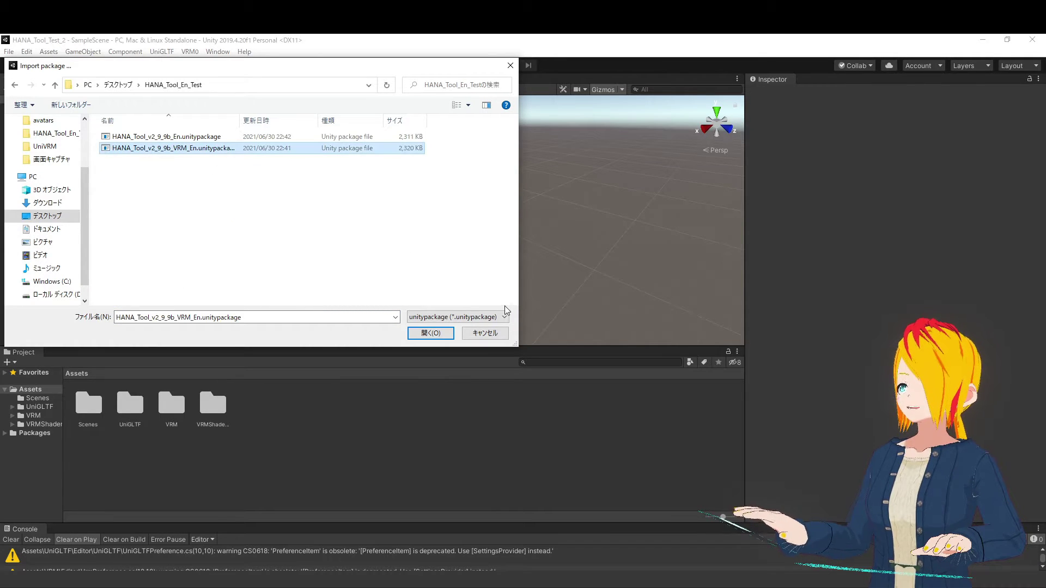
{"action": "left_click", "coordinate": [442, 332]}
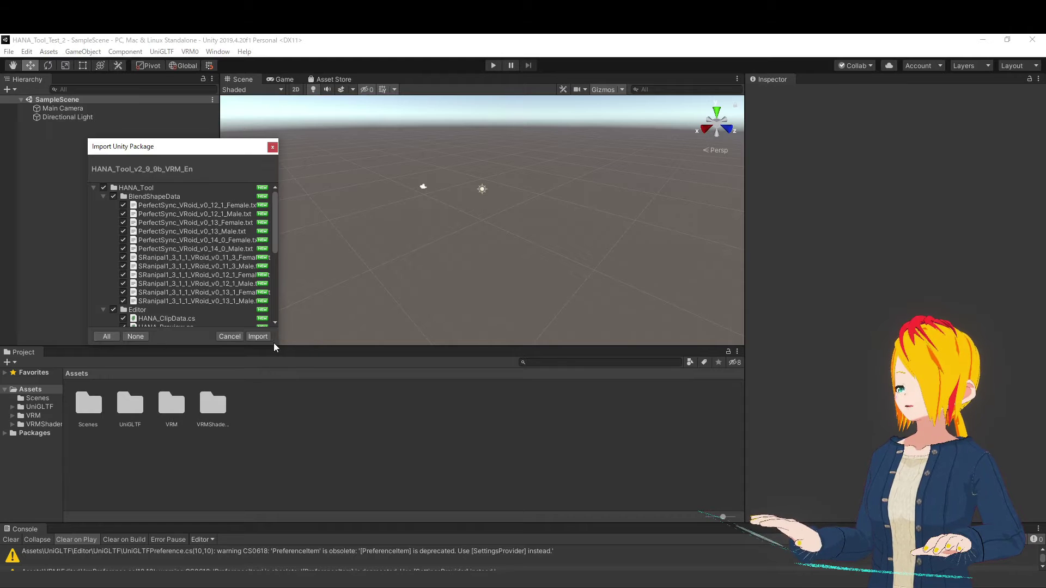
{"action": "left_click", "coordinate": [258, 336]}
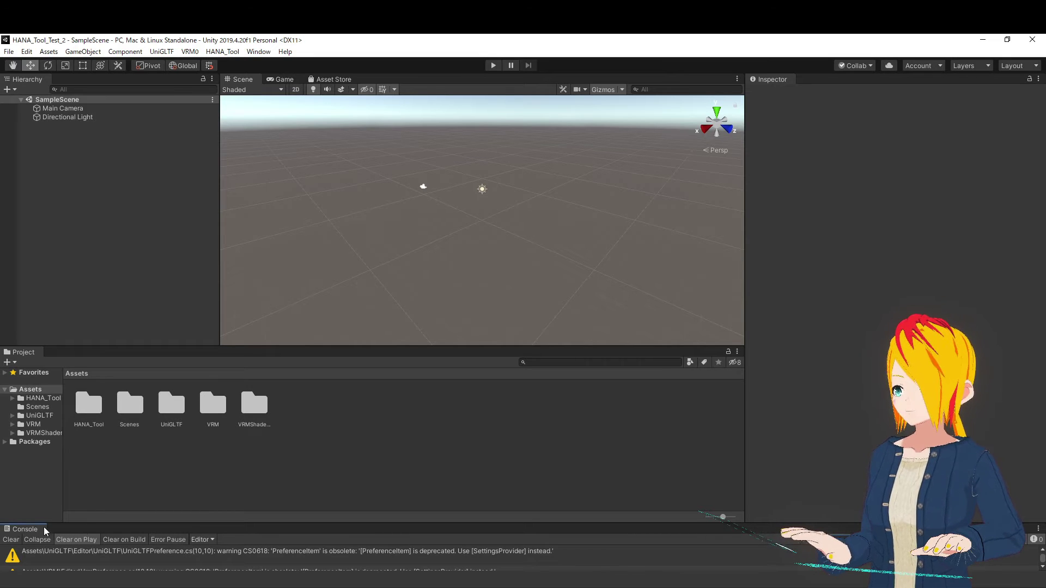
Enlarge the console temporarily to review its messages and clear them
{"action": "left_click_drag", "start_coordinate": [228, 523], "coordinate": [248, 374]}
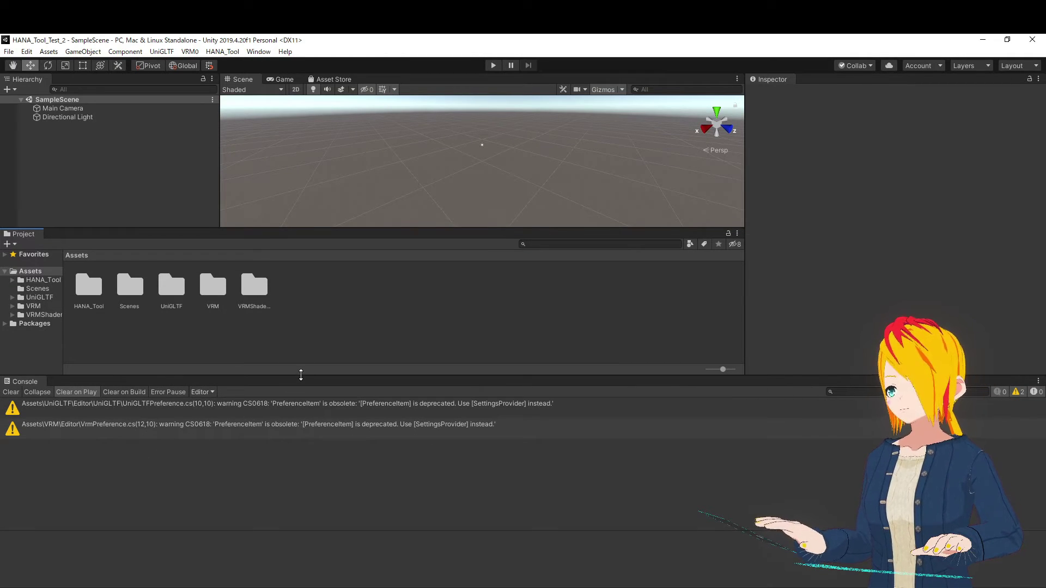
{"action": "left_click_drag", "start_coordinate": [299, 373], "coordinate": [307, 539]}
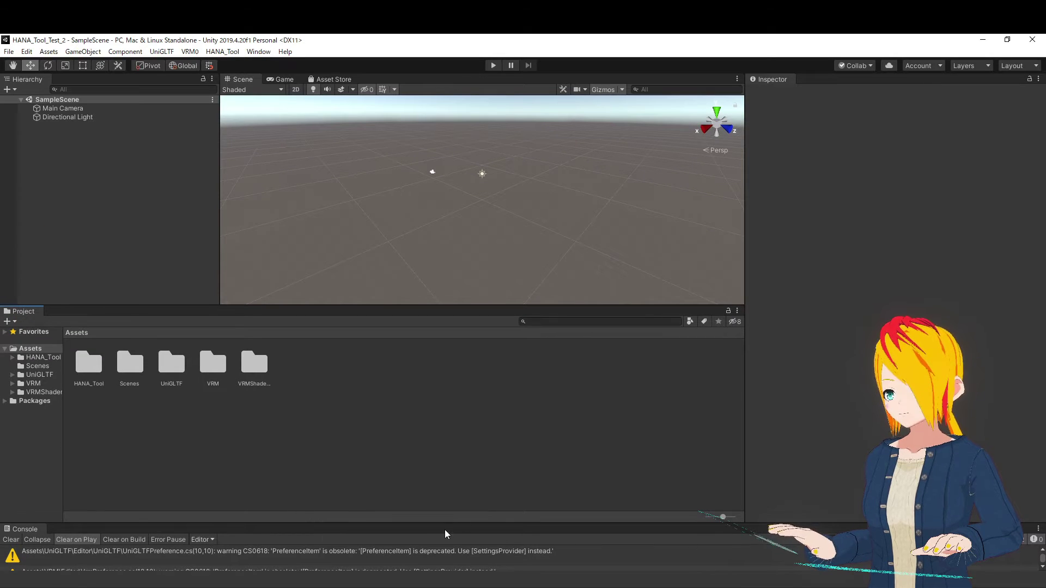
{"action": "left_click", "coordinate": [11, 540]}
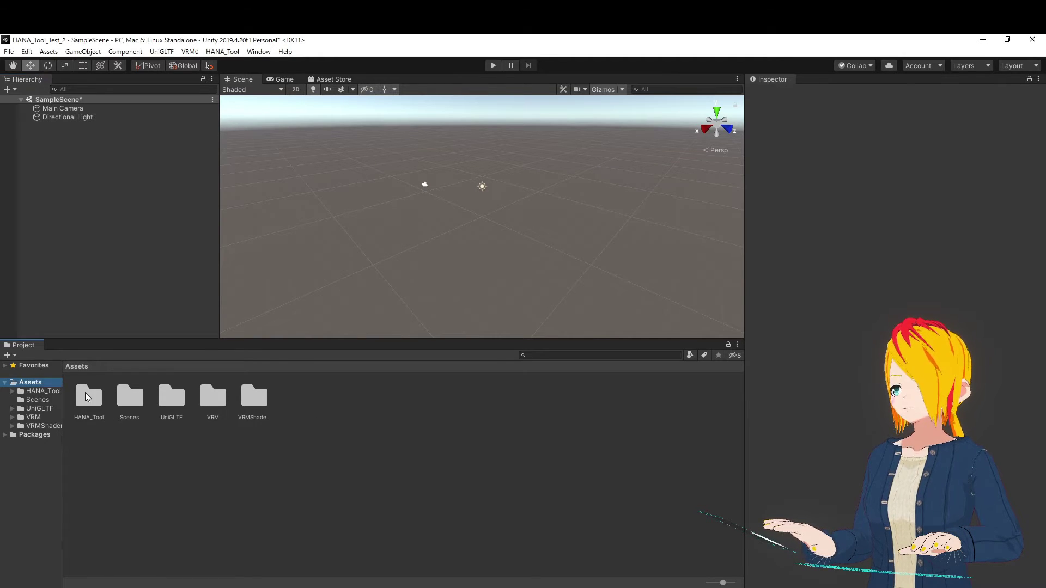
Create a new folder named Avatar in the project's Assets folder
{"action": "right_click", "coordinate": [244, 454]}
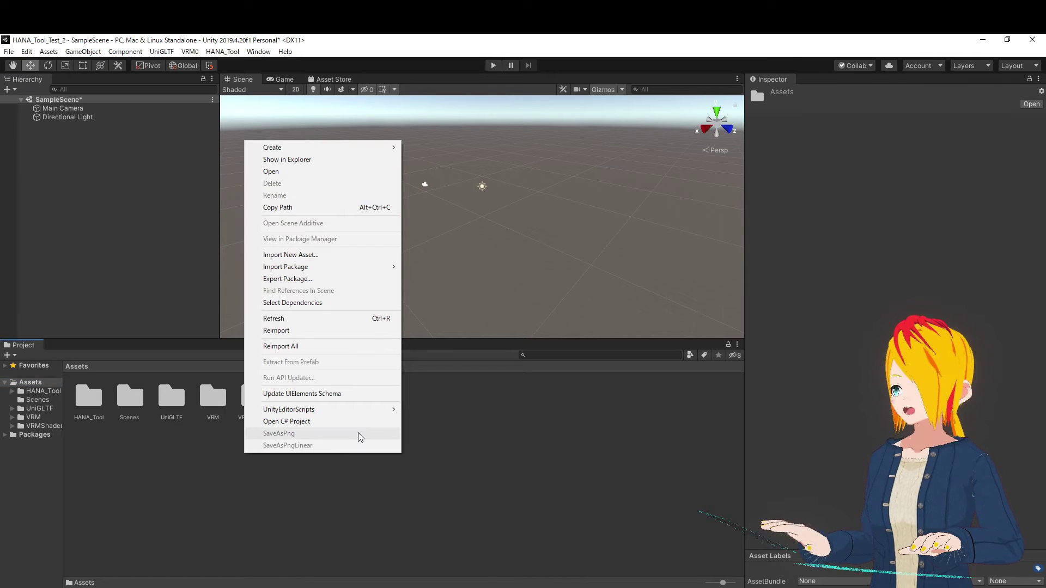
{"action": "mouse_move", "coordinate": [325, 155]}
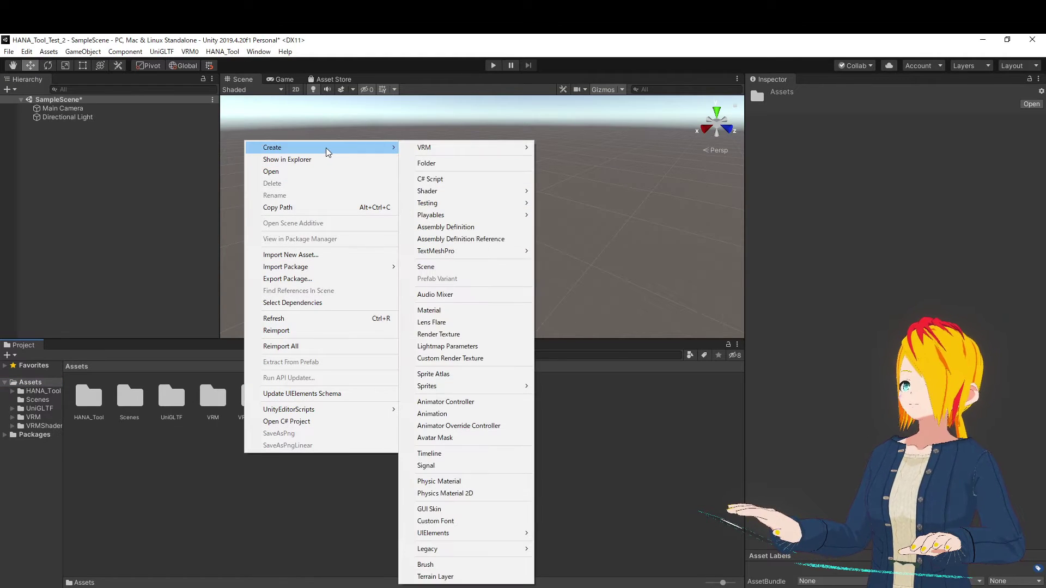
{"action": "left_click", "coordinate": [436, 164]}
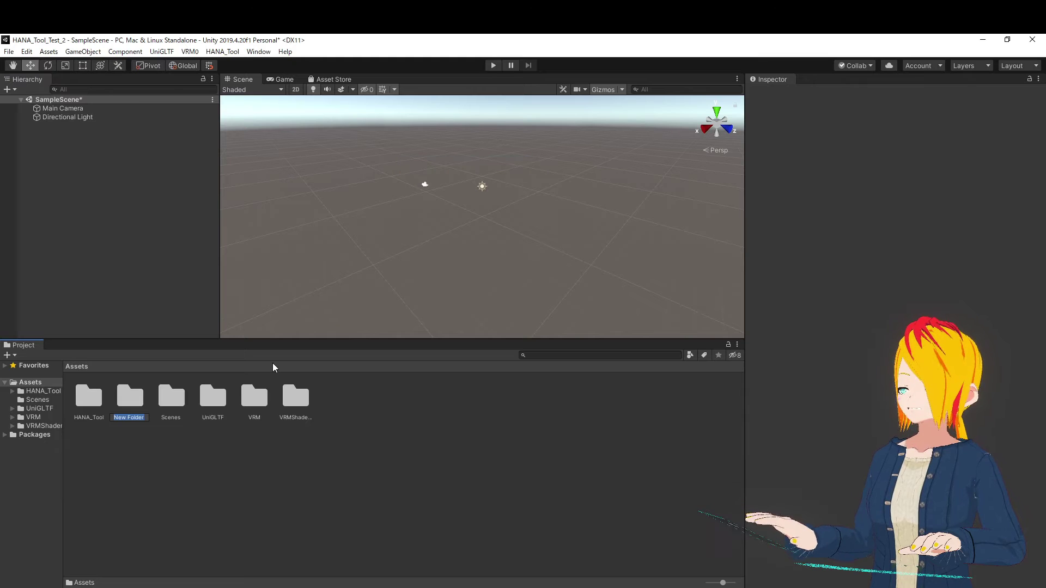
{"action": "type", "text": "A"}
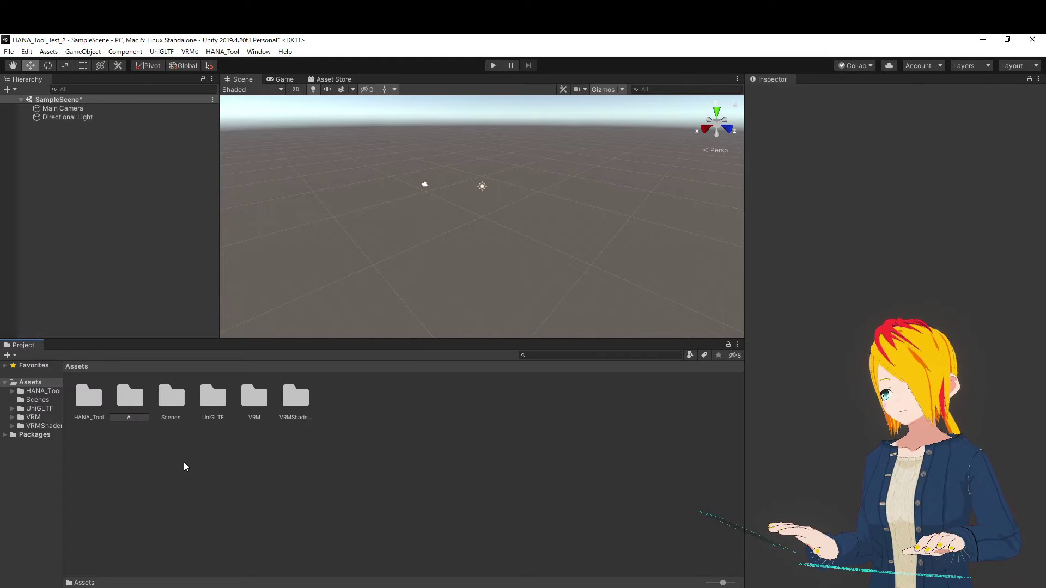
{"action": "type", "text": "vatar"}
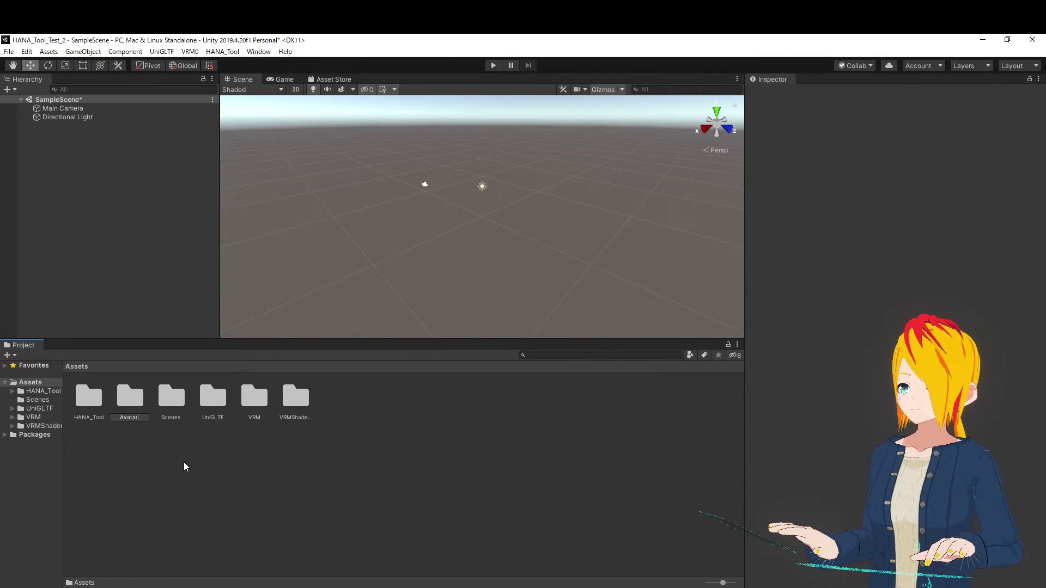
{"action": "key", "text": "Return"}
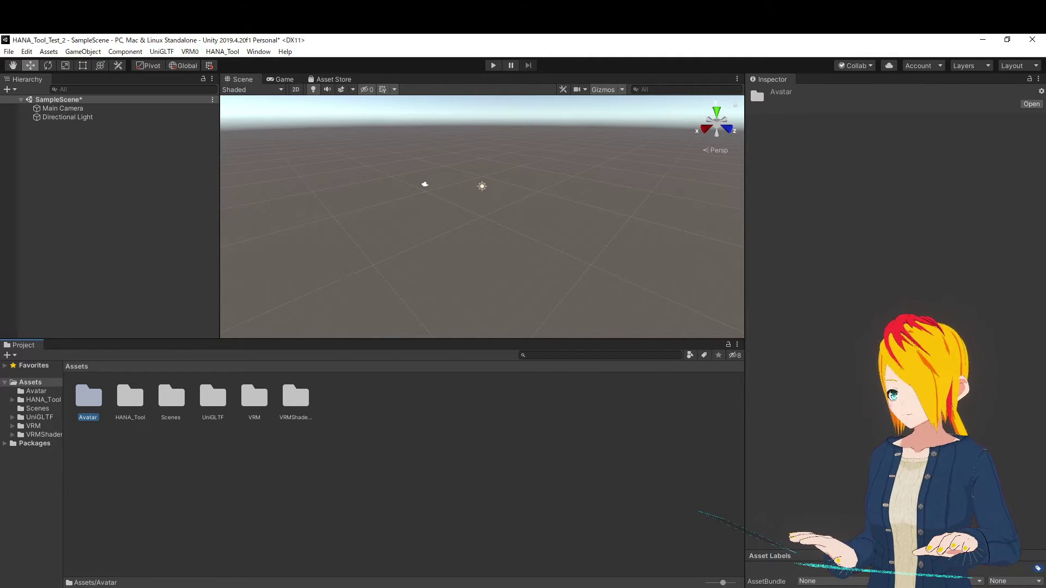
Import VRoid_Female_14_0.vrm from the HANA_Test folder into the Avatar folder and add its generated prefab to the SampleScene hierarchy
{"action": "left_click", "coordinate": [57, 553]}
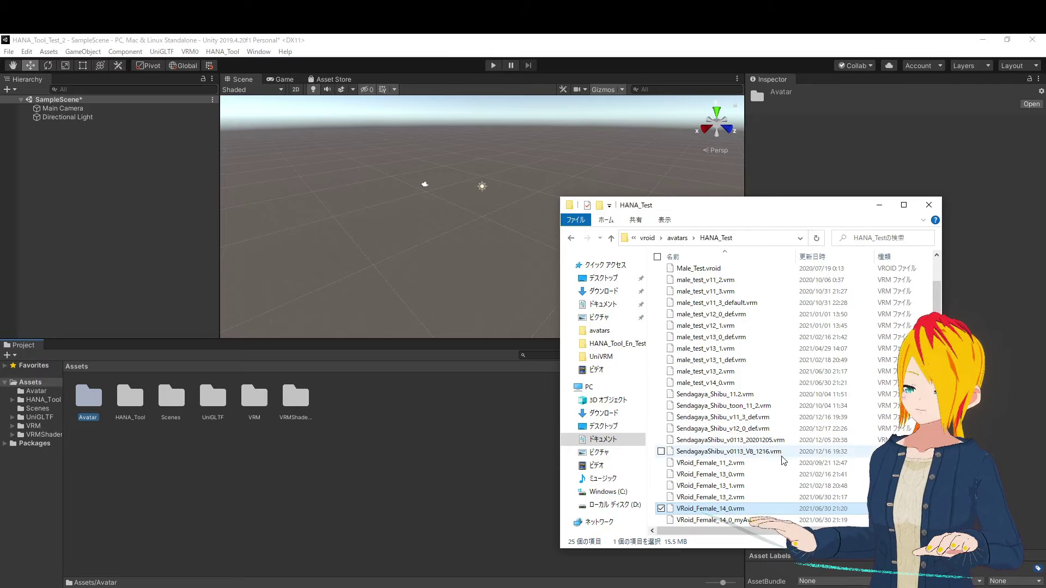
{"action": "left_click_drag", "start_coordinate": [681, 510], "coordinate": [85, 401]}
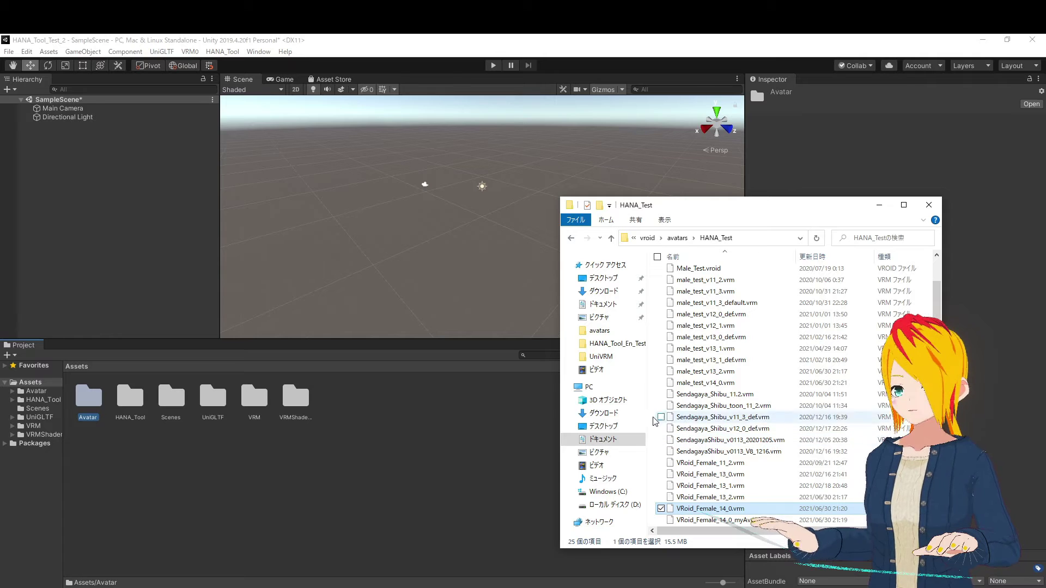
{"action": "left_click", "coordinate": [143, 449]}
{"action": "double_click", "coordinate": [90, 399]}
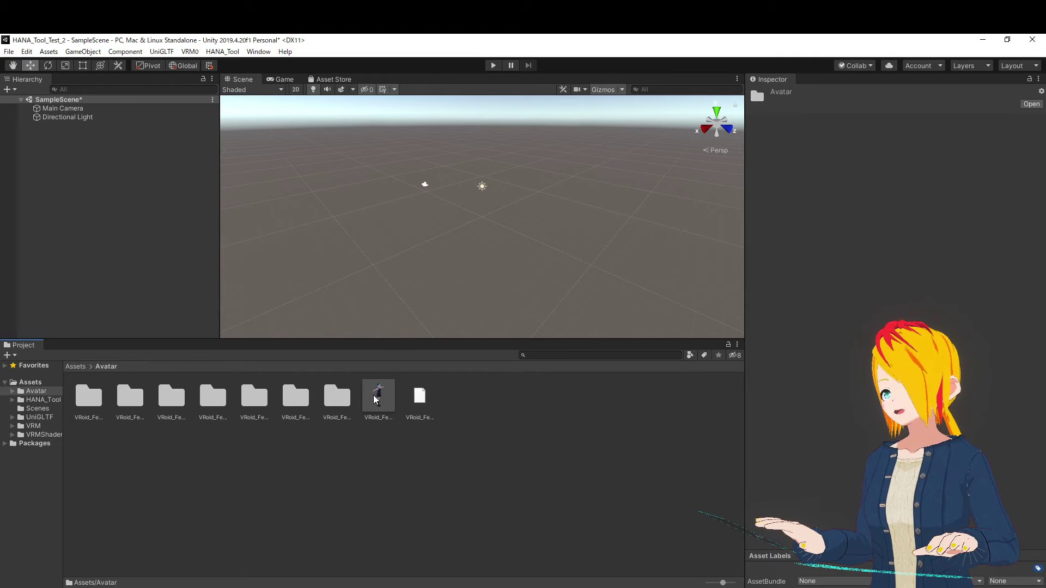
{"action": "left_click_drag", "start_coordinate": [385, 402], "coordinate": [130, 244]}
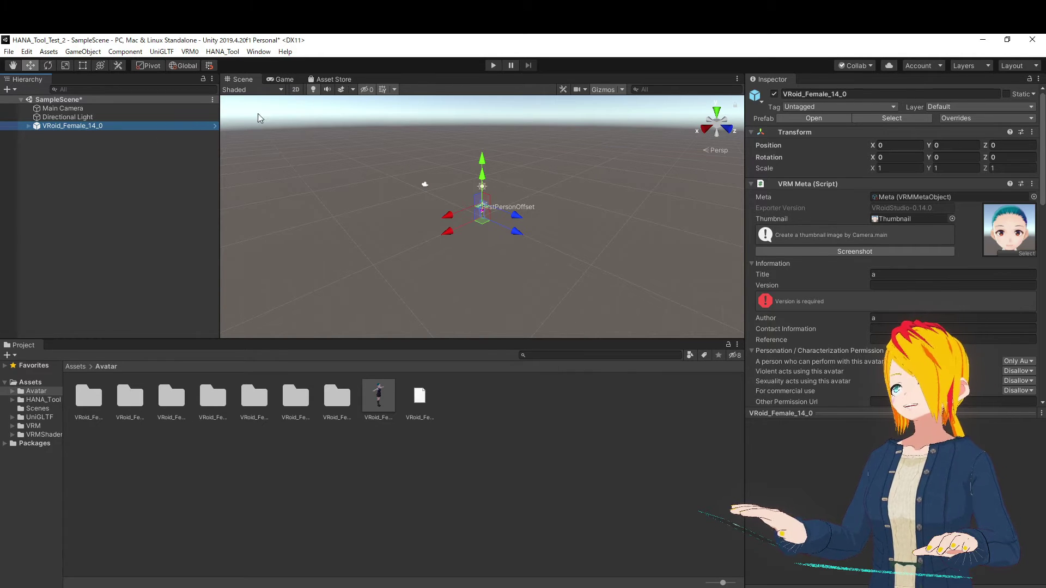
Open the HANA Tool Reader and assign the avatar's Face object as its SkinnedMeshRenderer
{"action": "left_click", "coordinate": [225, 52]}
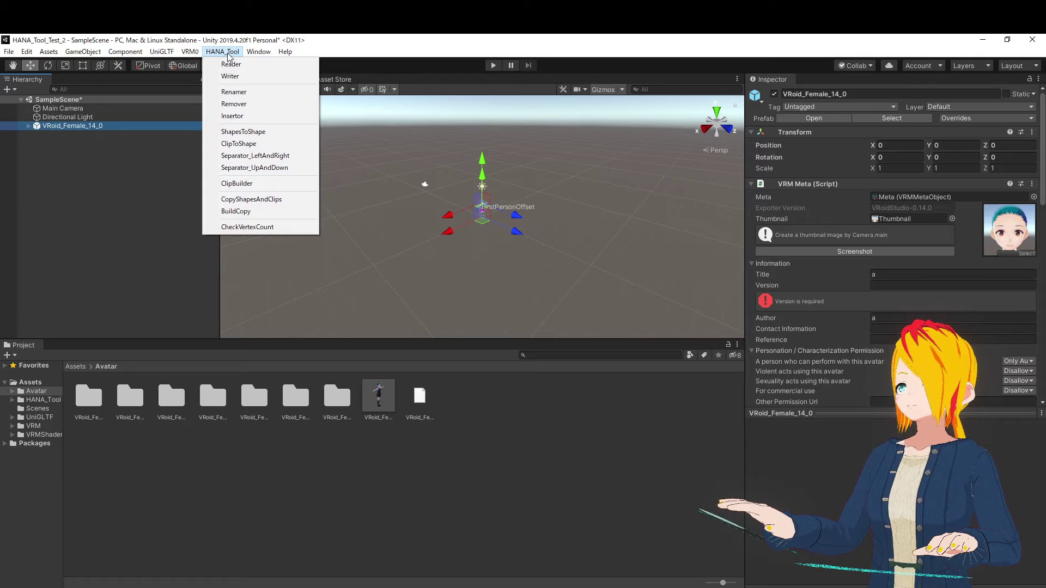
{"action": "left_click", "coordinate": [230, 65]}
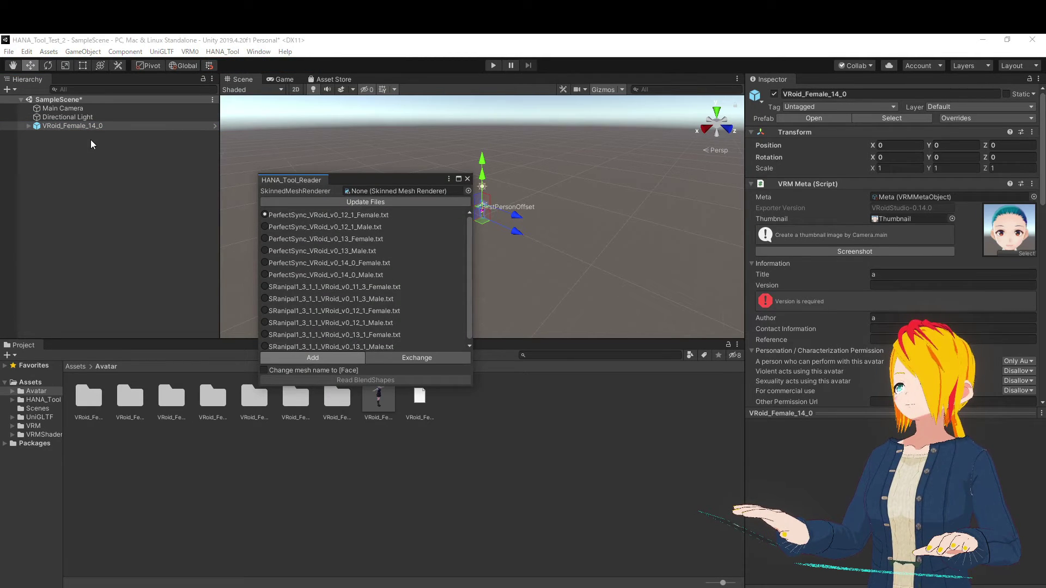
{"action": "left_click", "coordinate": [27, 125]}
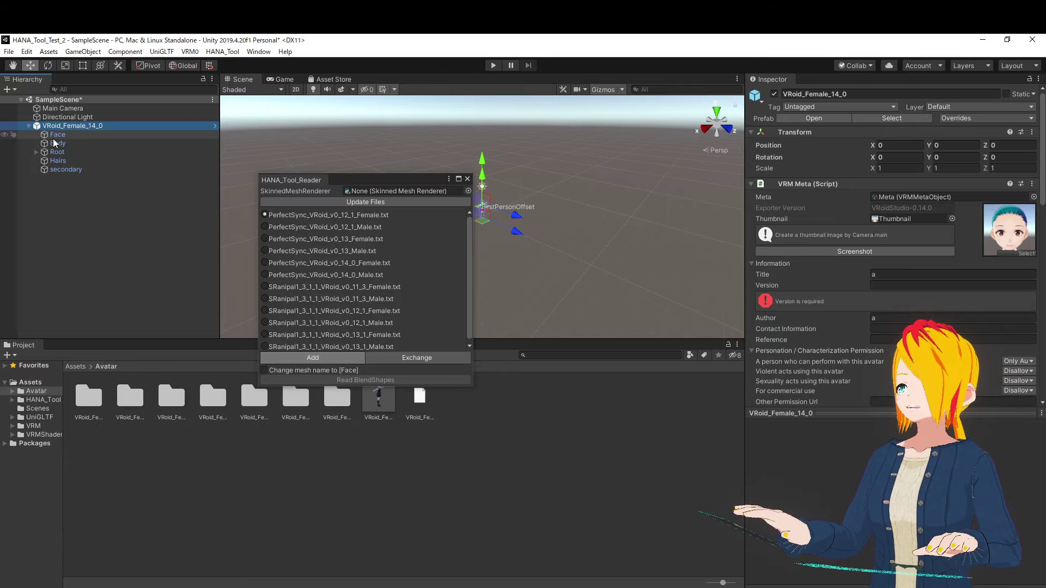
{"action": "left_click", "coordinate": [55, 135]}
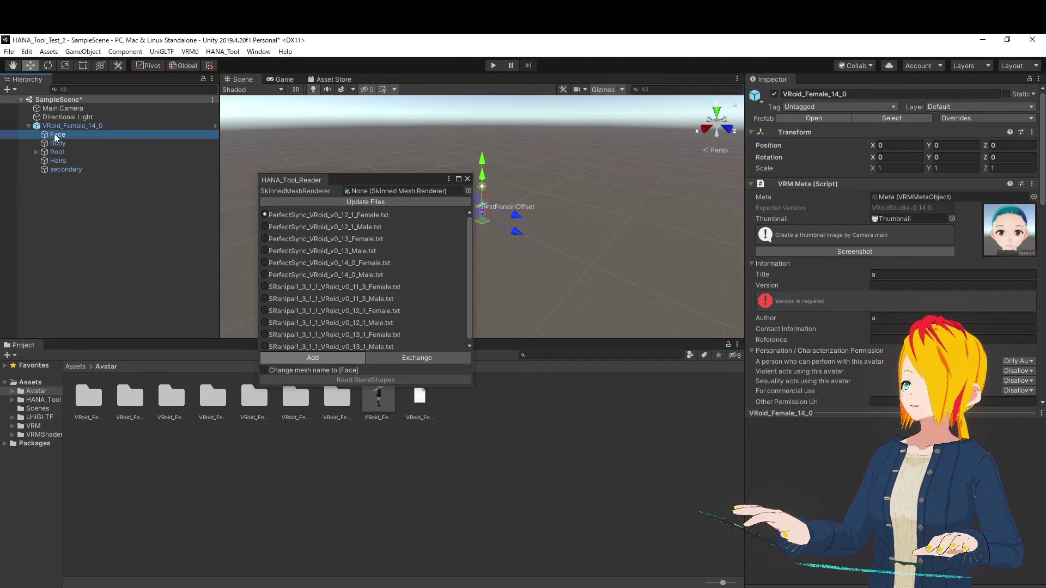
{"action": "left_click_drag", "start_coordinate": [54, 136], "coordinate": [382, 192]}
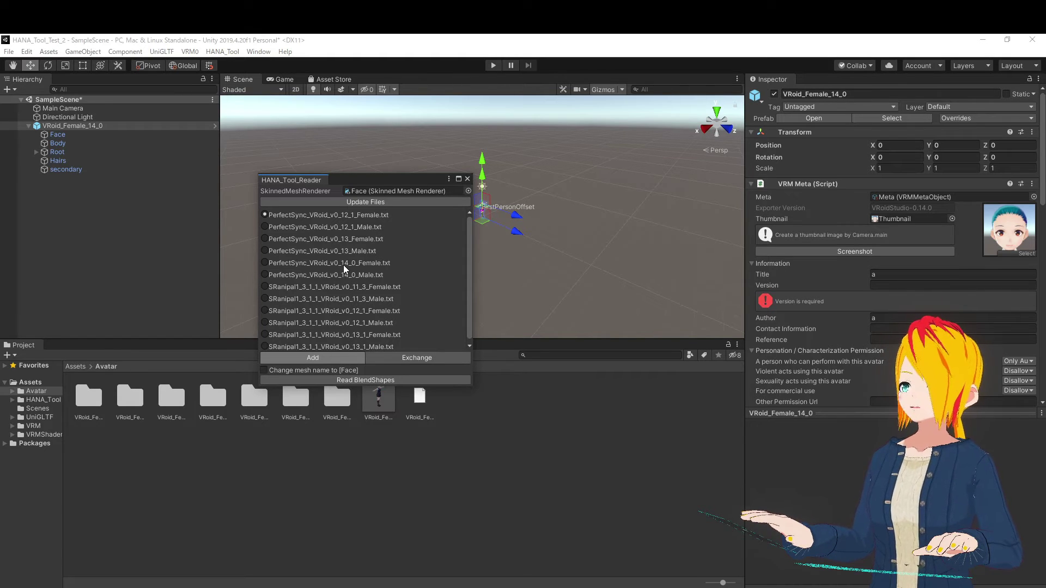
Read the blendshapes from PerfectSync_VRoid_v0_14_0_Female.txt into the Face mesh in Add mode and close the Reader
{"action": "left_click", "coordinate": [264, 262]}
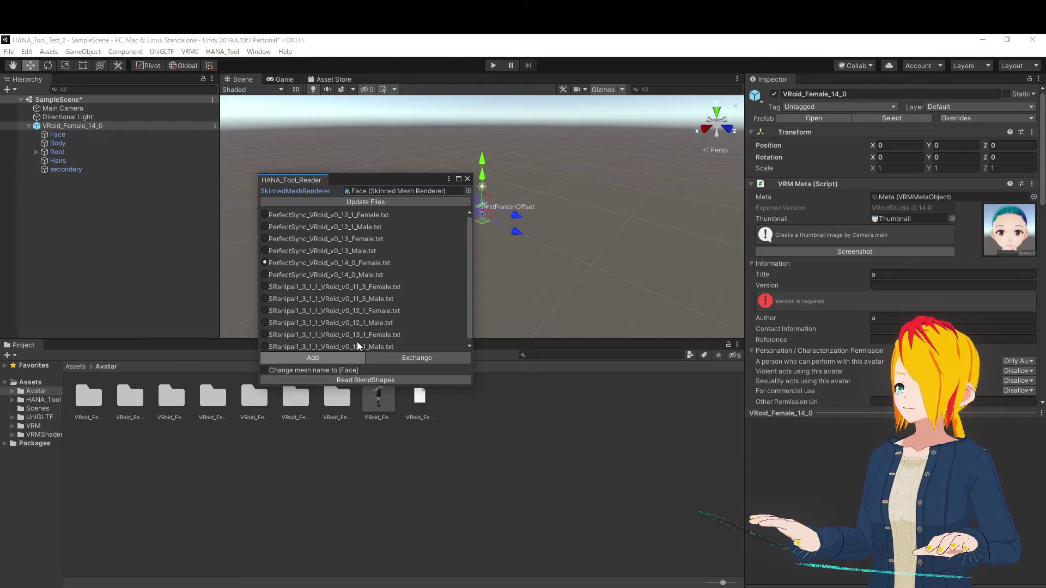
{"action": "left_click", "coordinate": [356, 379]}
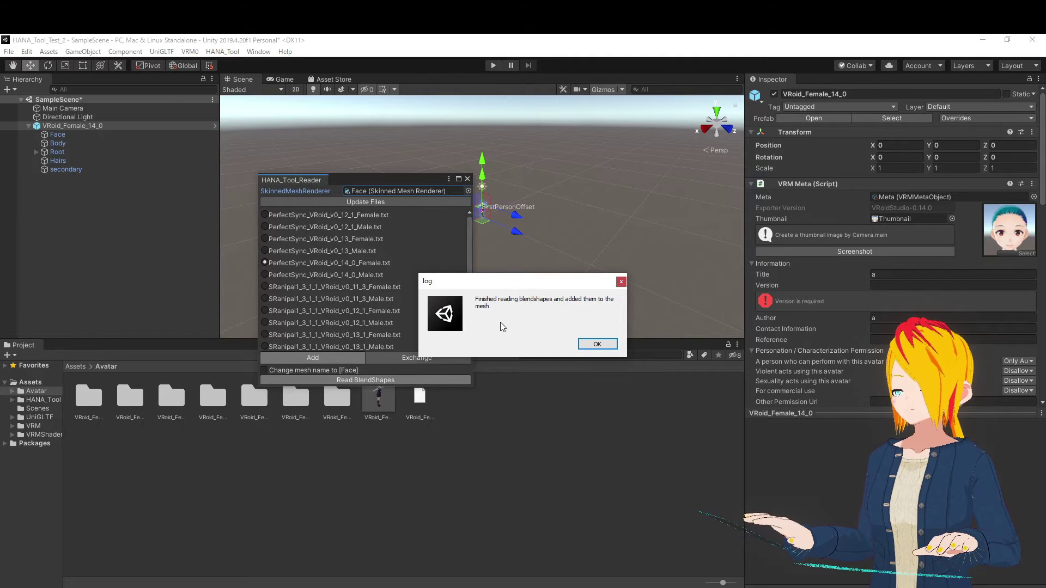
{"action": "left_click", "coordinate": [603, 345]}
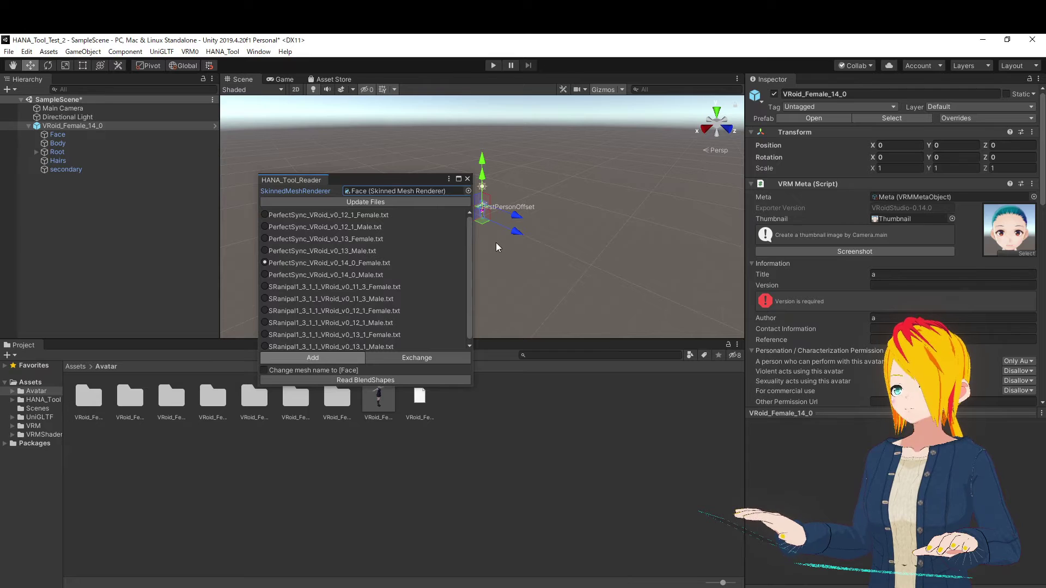
{"action": "left_click", "coordinate": [467, 179]}
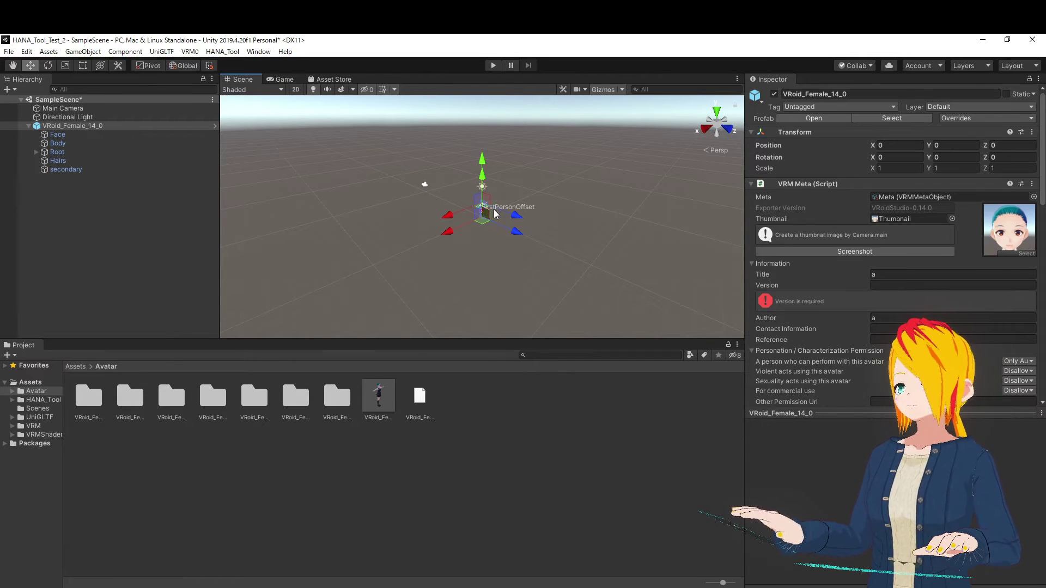
Examine the Face object's BlendShapes list for the added Perfect Sync blendshapes
{"action": "left_click", "coordinate": [57, 136]}
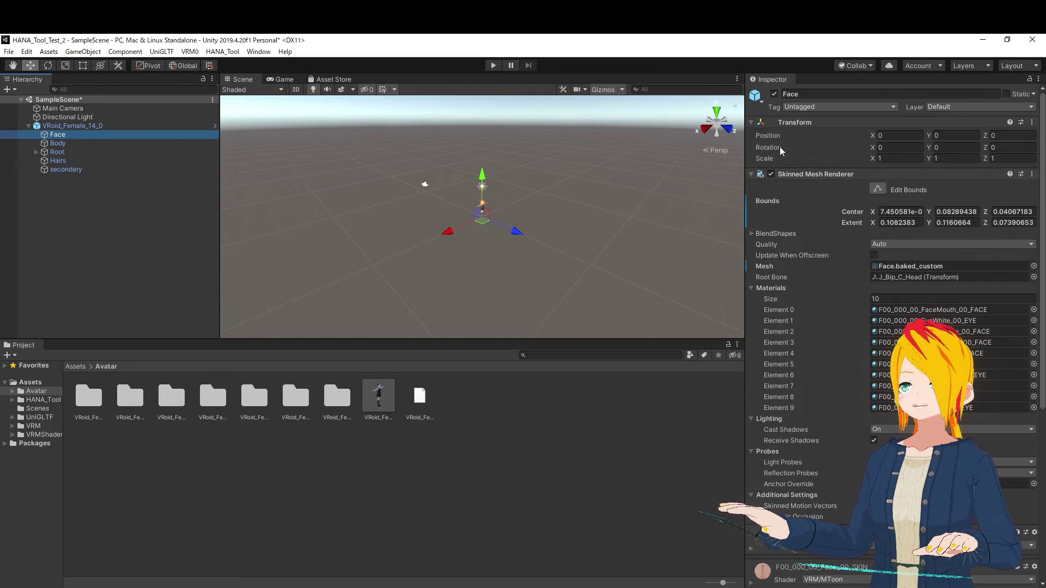
{"action": "left_click", "coordinate": [752, 233]}
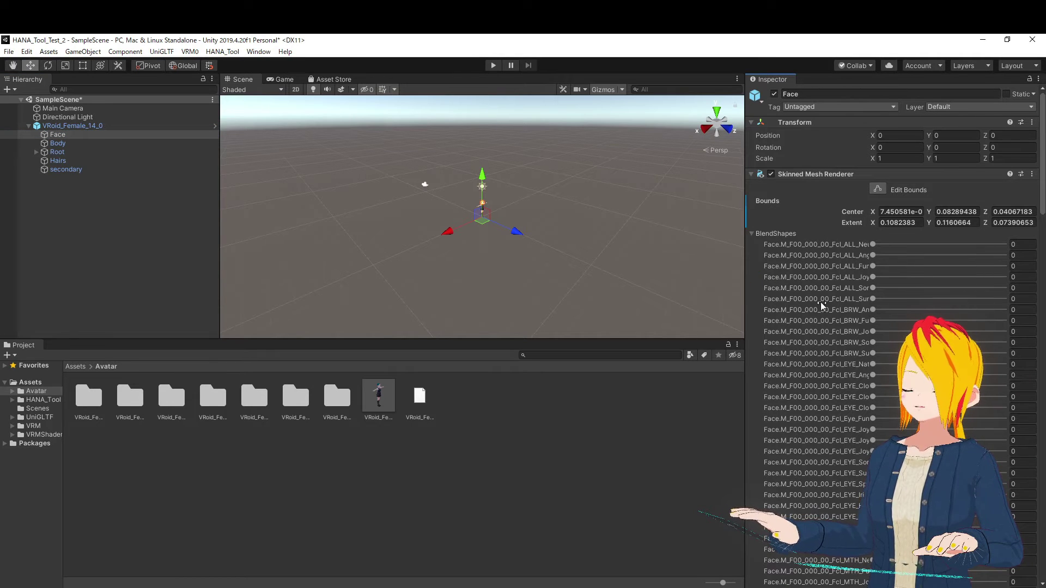
{"action": "scroll", "coordinate": [820, 301], "scroll_direction": "down", "scroll_amount": 3}
{"action": "scroll", "coordinate": [793, 291], "scroll_direction": "down", "scroll_amount": 15}
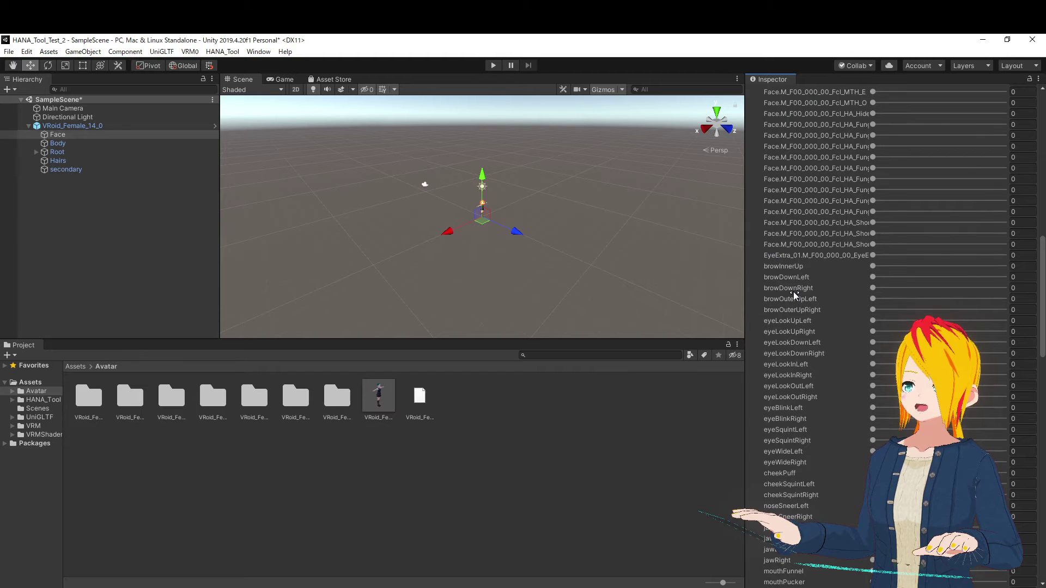
{"action": "scroll", "coordinate": [793, 292], "scroll_direction": "down", "scroll_amount": 3}
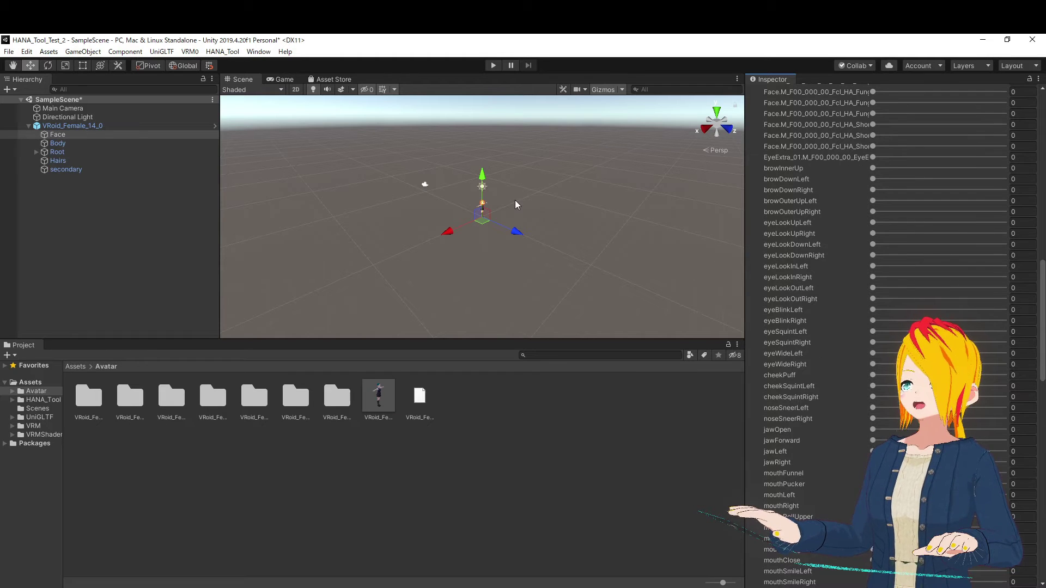
Preview the jawOpen blendshape on the avatar's face in a close frontal view and return its value to 0
{"action": "scroll", "coordinate": [509, 198], "scroll_direction": "up", "scroll_amount": 3}
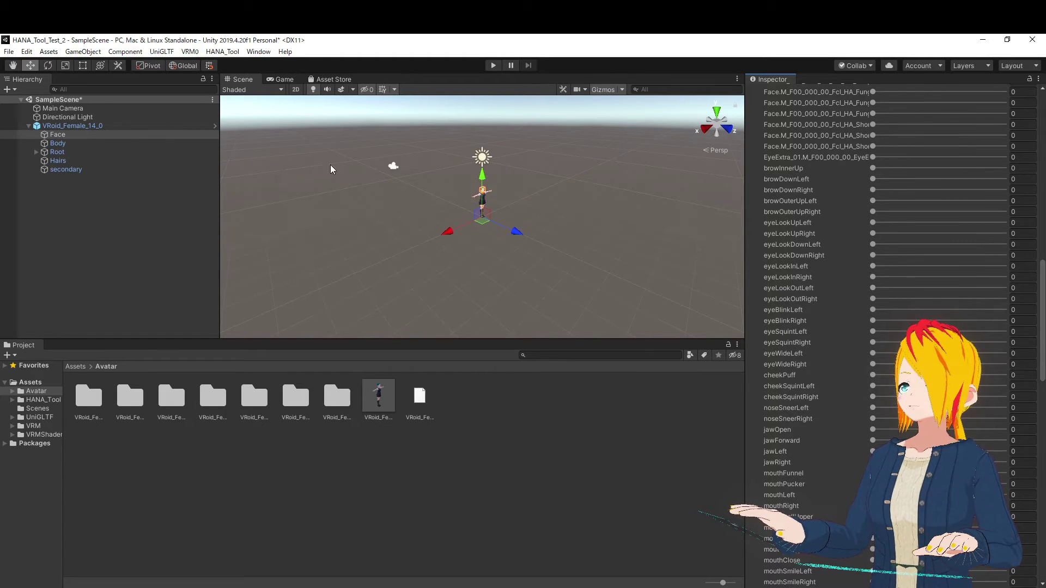
{"action": "scroll", "coordinate": [578, 194], "scroll_direction": "up", "scroll_amount": 5}
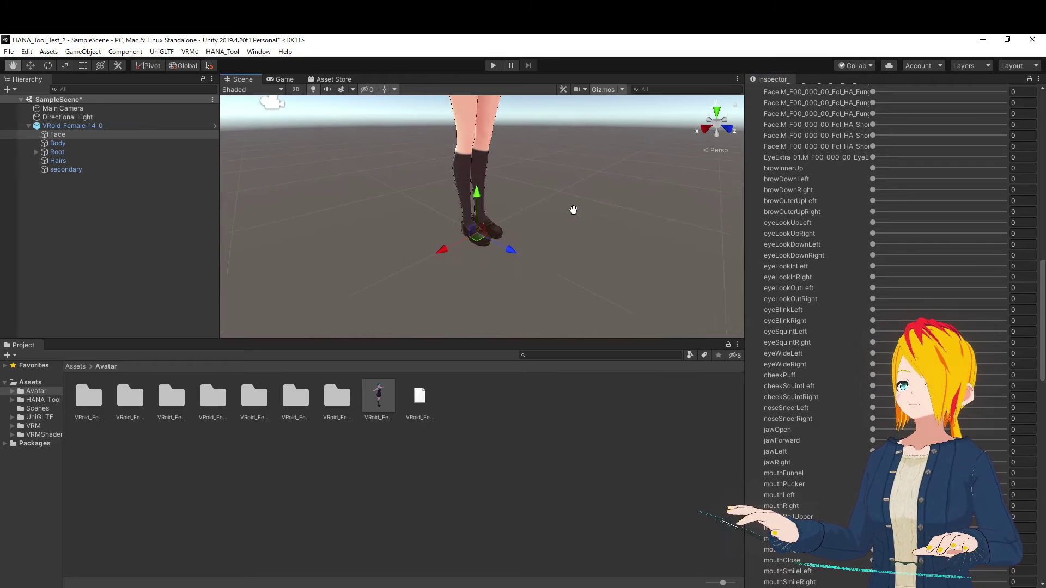
{"action": "middle_click_drag", "start_coordinate": [572, 211], "coordinate": [535, 269]}
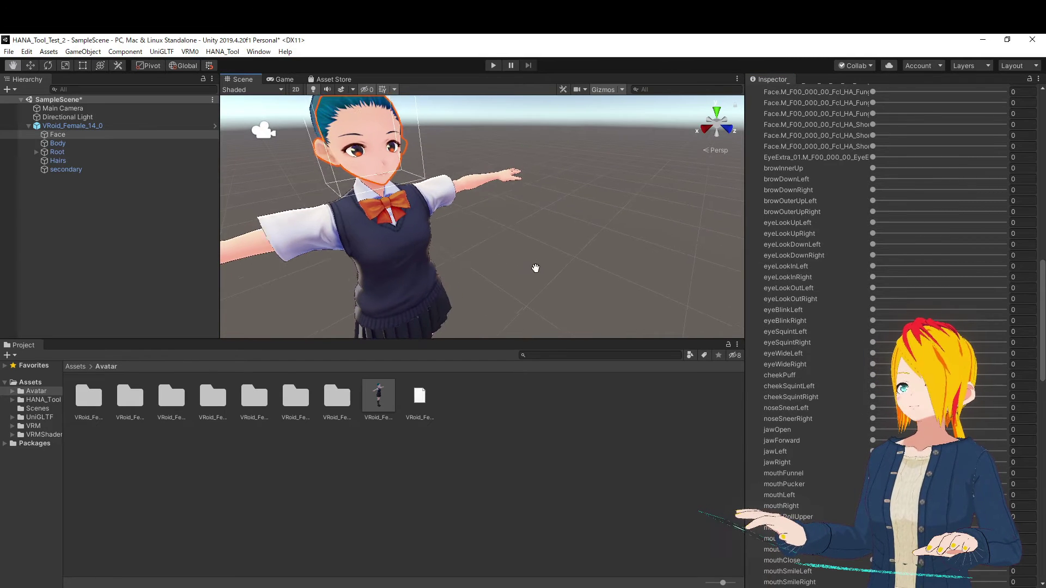
{"action": "left_click_drag", "start_coordinate": [556, 256], "coordinate": [420, 196], "text": "alt"}
{"action": "middle_click_drag", "start_coordinate": [420, 196], "coordinate": [389, 194]}
{"action": "scroll", "coordinate": [456, 203], "scroll_direction": "up", "scroll_amount": 5}
{"action": "scroll", "coordinate": [456, 203], "scroll_direction": "down", "scroll_amount": 5}
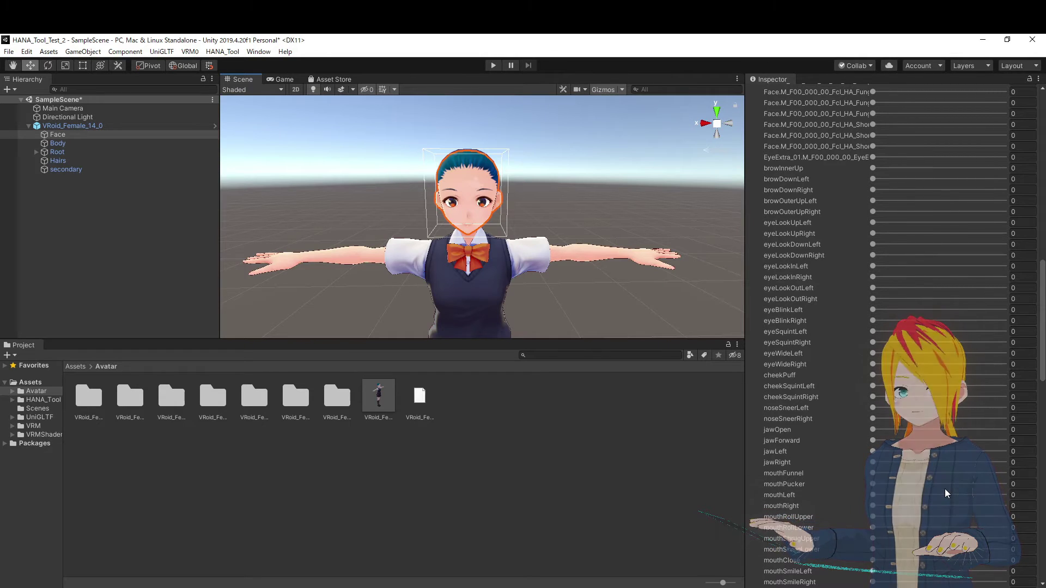
{"action": "left_click_drag", "start_coordinate": [949, 484], "coordinate": [90, 462]}
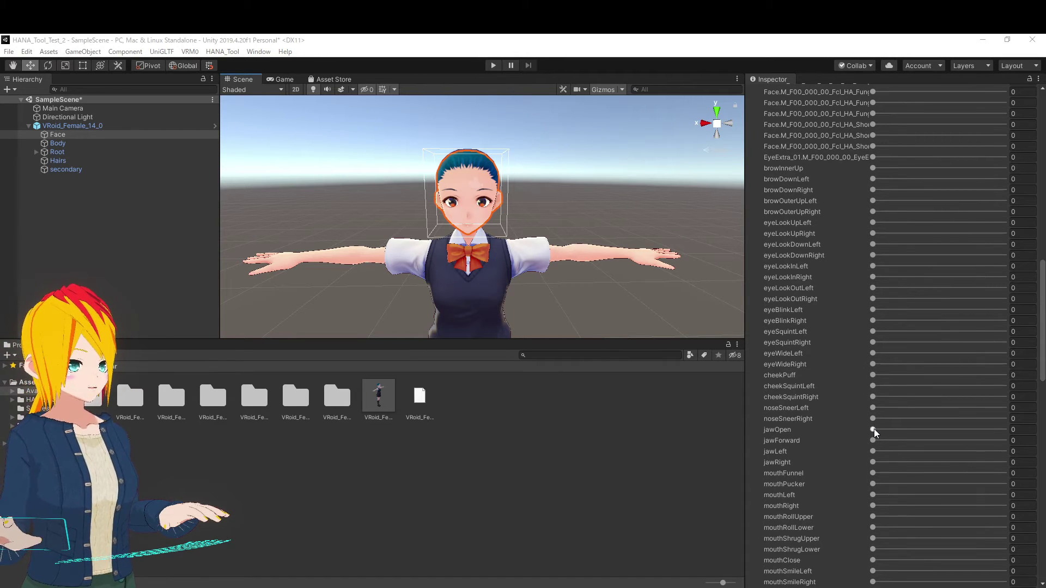
{"action": "mouse_move", "coordinate": [873, 429]}
{"action": "left_mouse_down"}
{"action": "mouse_move", "coordinate": [892, 429]}
{"action": "mouse_move", "coordinate": [880, 429]}
{"action": "left_mouse_up"}
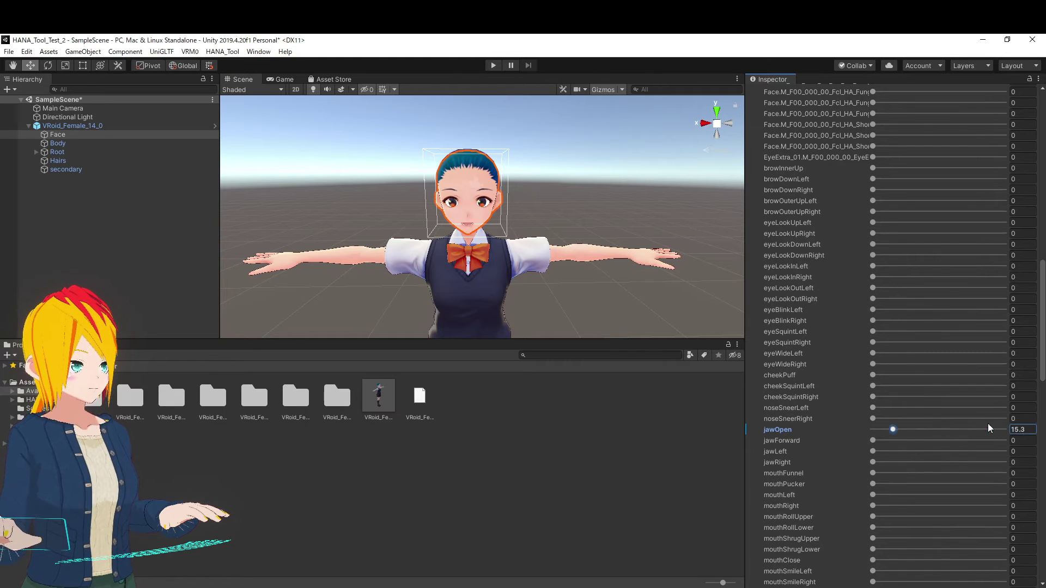
{"action": "left_click_drag", "start_coordinate": [994, 430], "coordinate": [861, 430]}
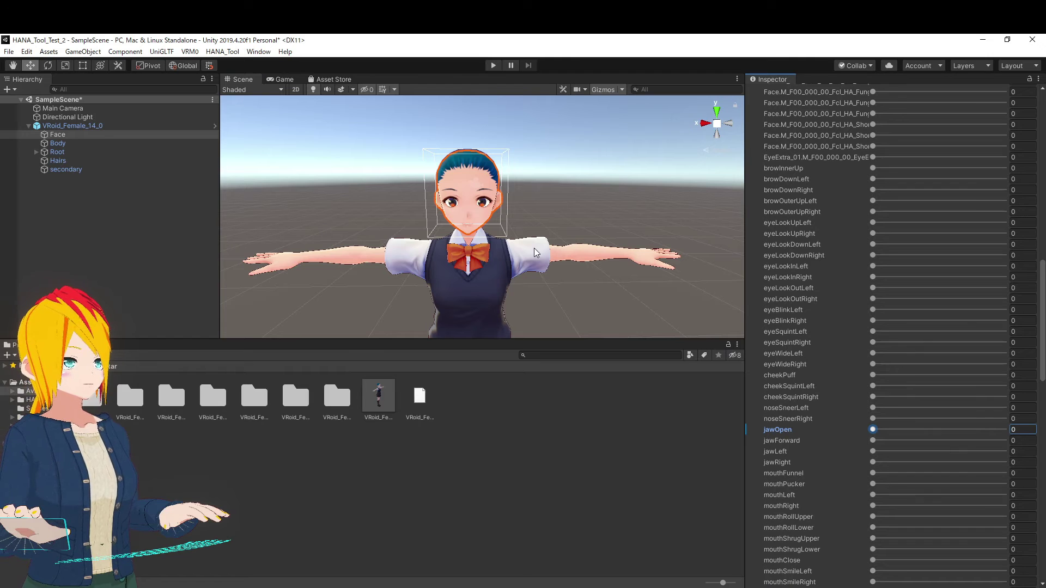
{"action": "key", "text": "alt"}
{"action": "right_click_drag", "start_coordinate": [533, 247], "coordinate": [720, 334], "text": "alt"}
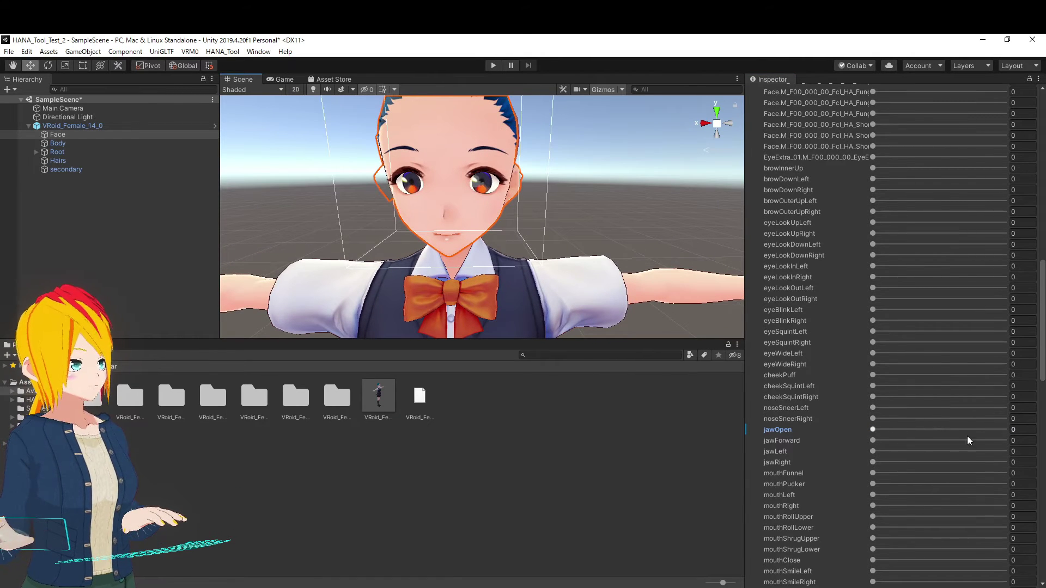
{"action": "left_click_drag", "start_coordinate": [872, 429], "coordinate": [849, 442]}
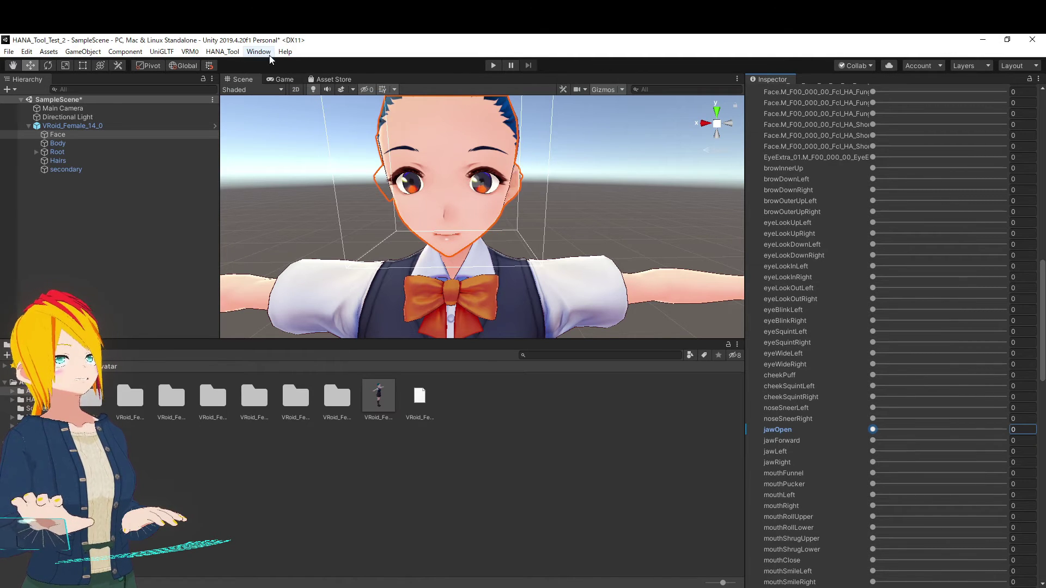
Build PerfectSync blendshape clips for VRoid_Female_14_0 with the HANA Tool ClipBuilder, using the VRoid default settings, and close the ClipBuilder
{"action": "left_click", "coordinate": [222, 52]}
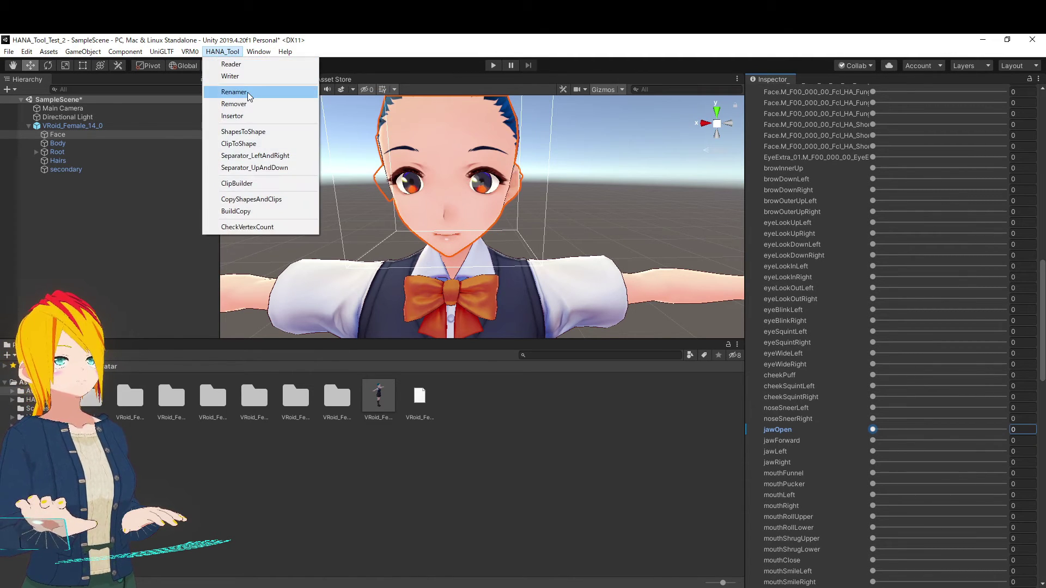
{"action": "left_click", "coordinate": [244, 185]}
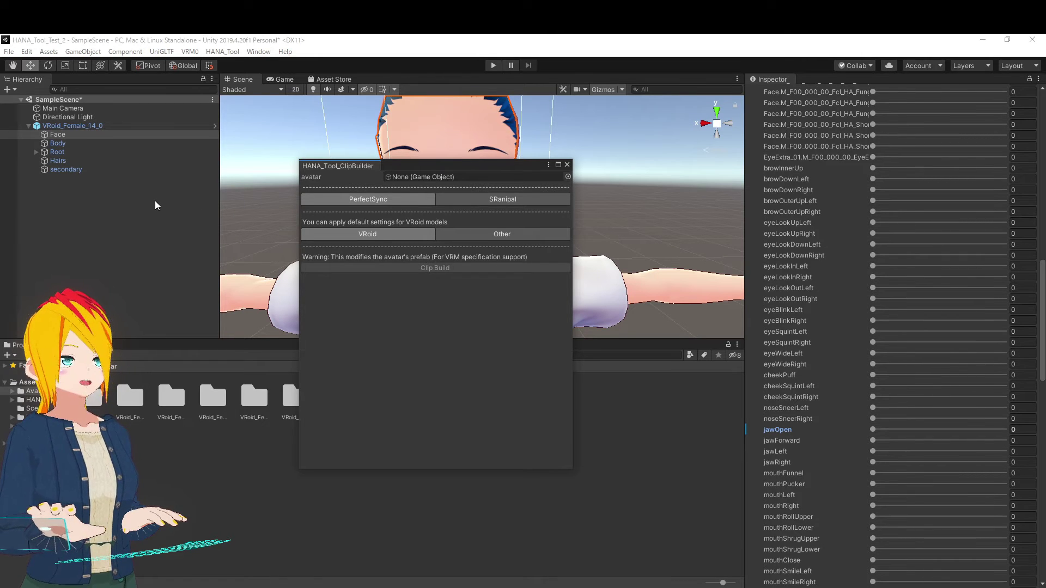
{"action": "left_click", "coordinate": [78, 126]}
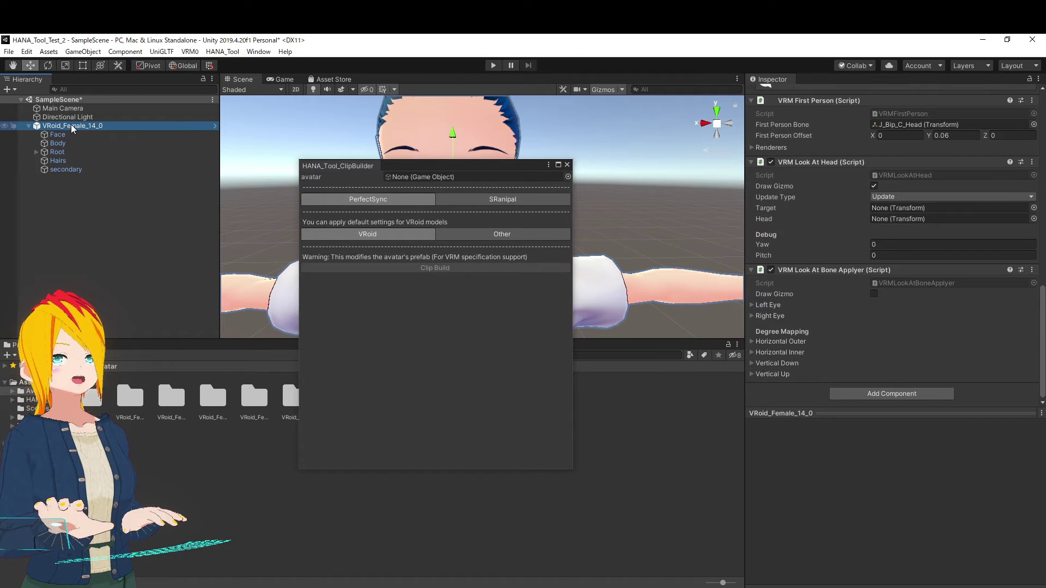
{"action": "left_click_drag", "start_coordinate": [70, 125], "coordinate": [426, 181]}
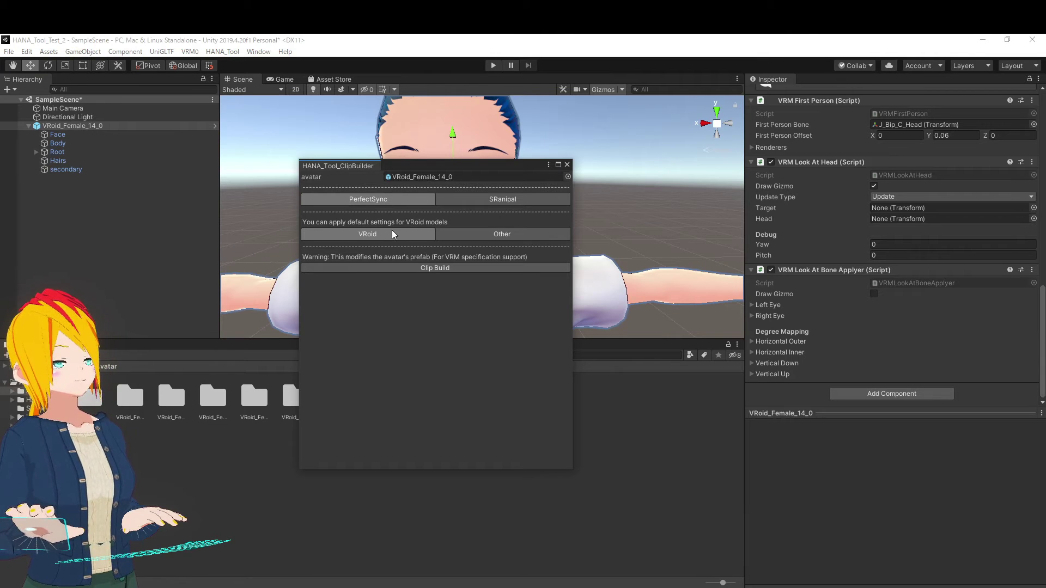
{"action": "left_click", "coordinate": [434, 267]}
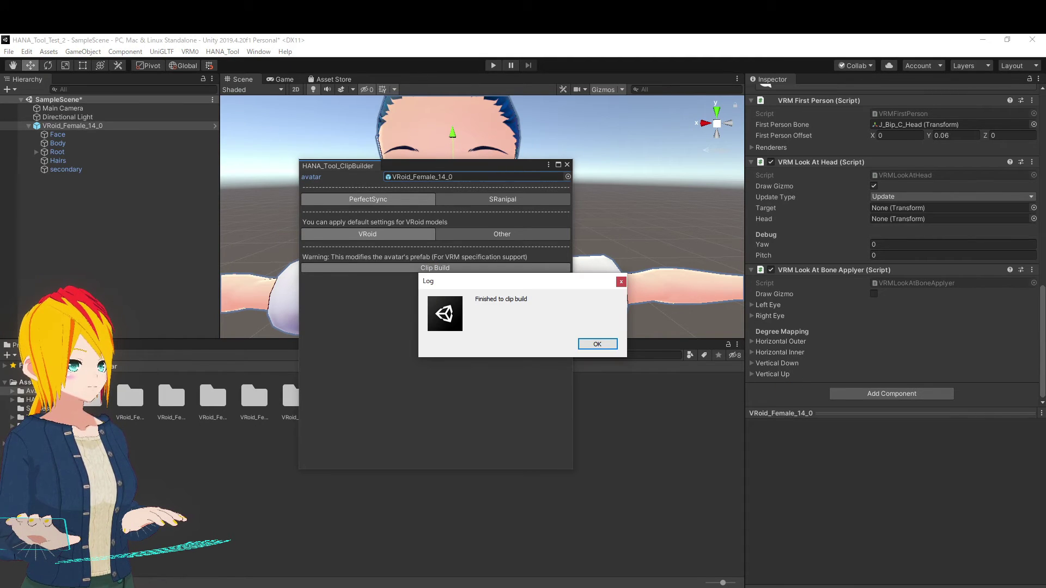
{"action": "left_click", "coordinate": [597, 344]}
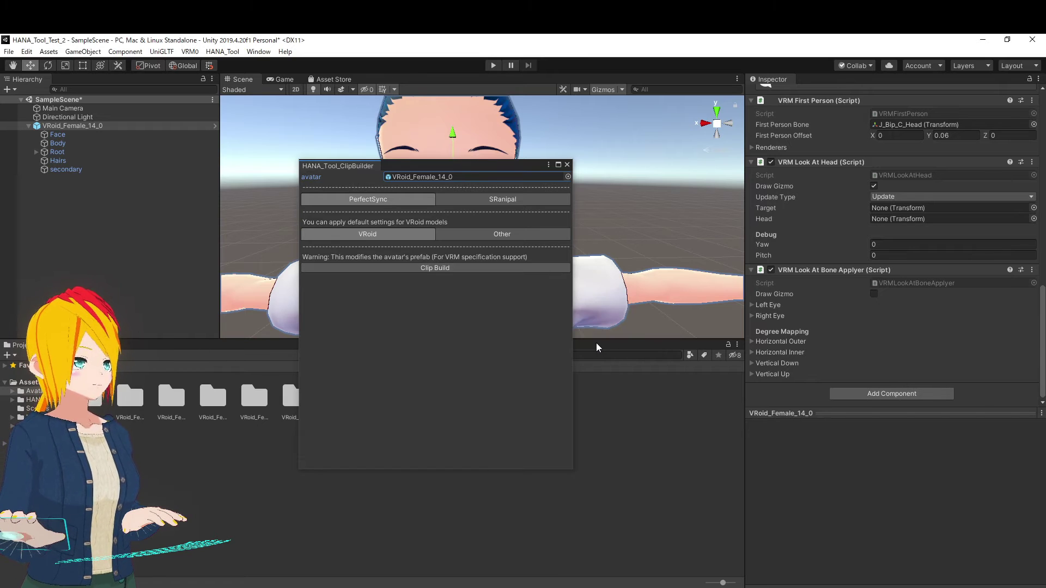
{"action": "left_click", "coordinate": [567, 165]}
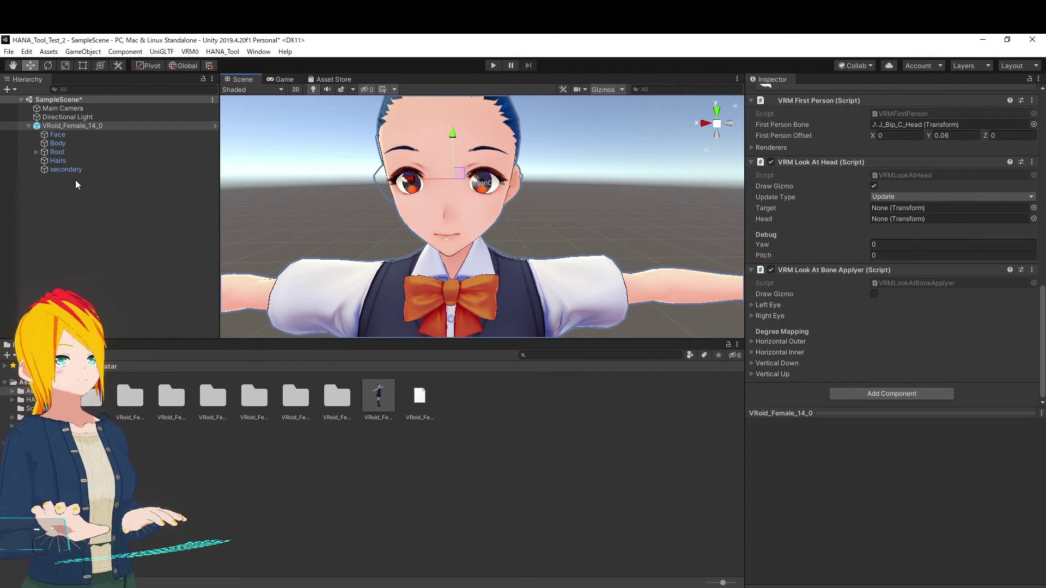
Open the BlendShape asset referenced as Blend Shape Avatar in the VRM Blend Shape Proxy of VRoid_Female_14_0
{"action": "left_click", "coordinate": [60, 127]}
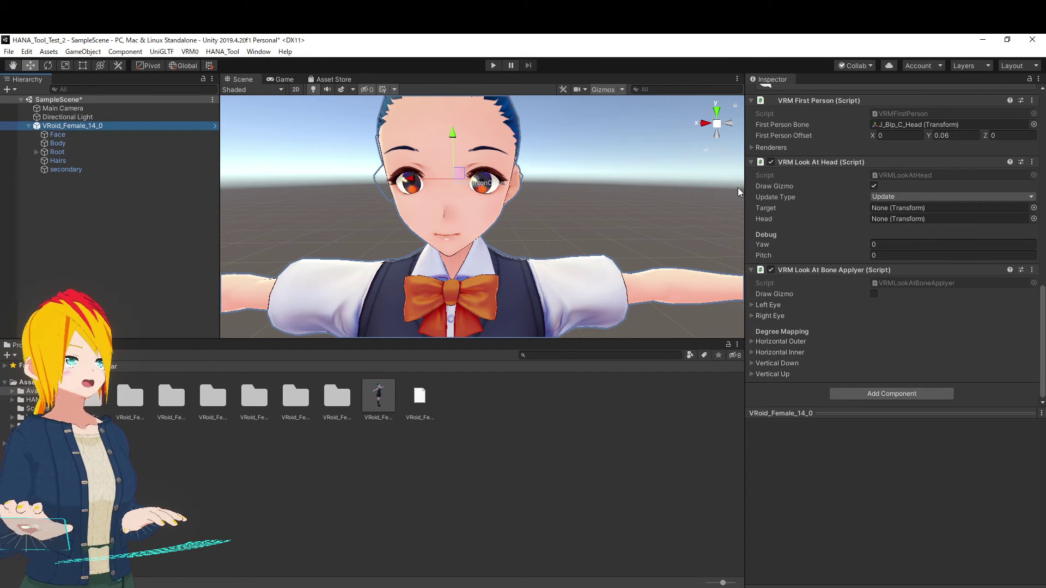
{"action": "scroll", "coordinate": [825, 273], "scroll_direction": "up", "scroll_amount": 10}
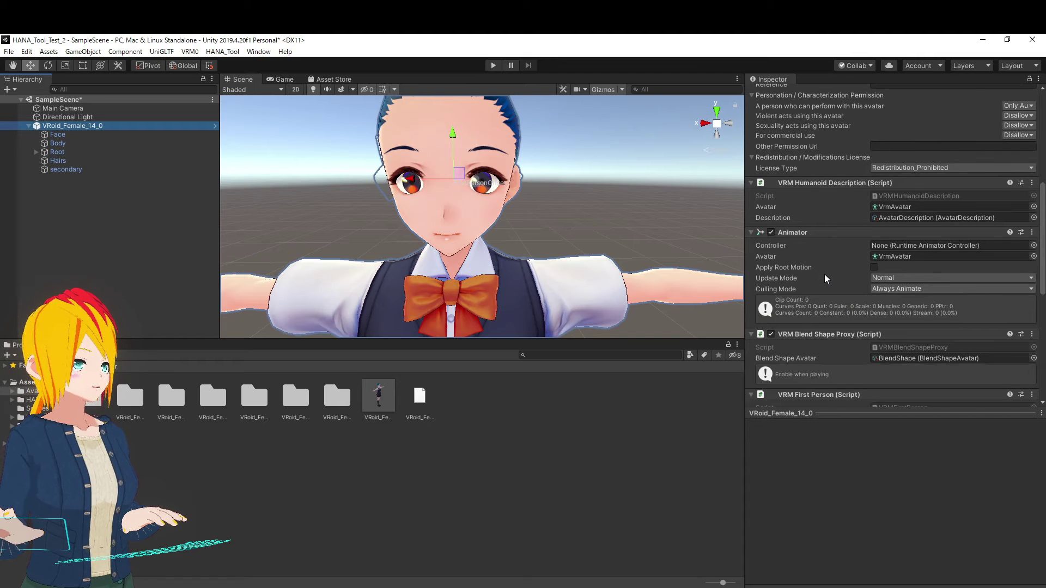
{"action": "scroll", "coordinate": [824, 274], "scroll_direction": "up", "scroll_amount": 9}
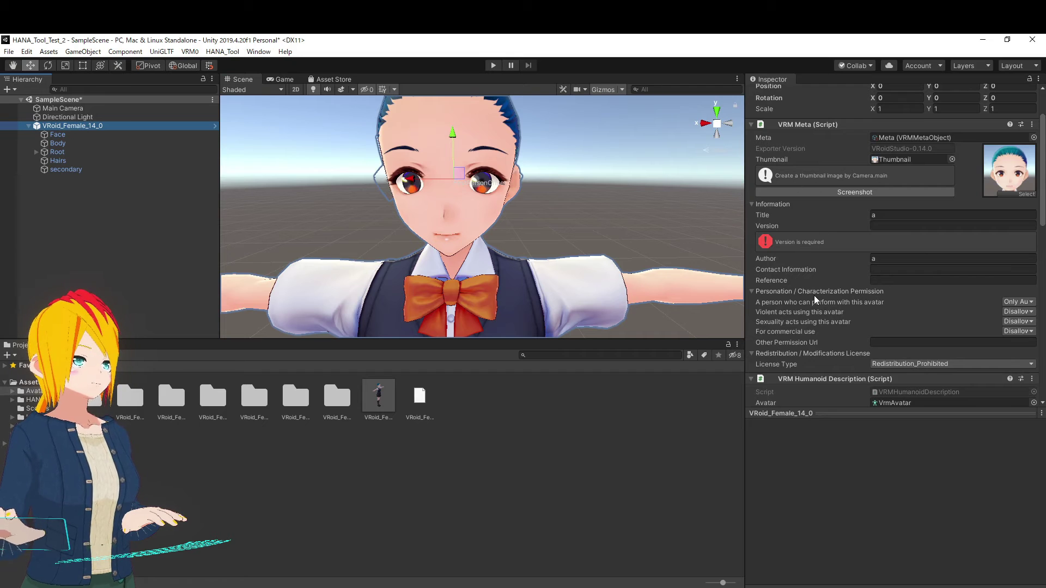
{"action": "scroll", "coordinate": [816, 328], "scroll_direction": "up", "scroll_amount": 3}
{"action": "scroll", "coordinate": [818, 318], "scroll_direction": "down", "scroll_amount": 15}
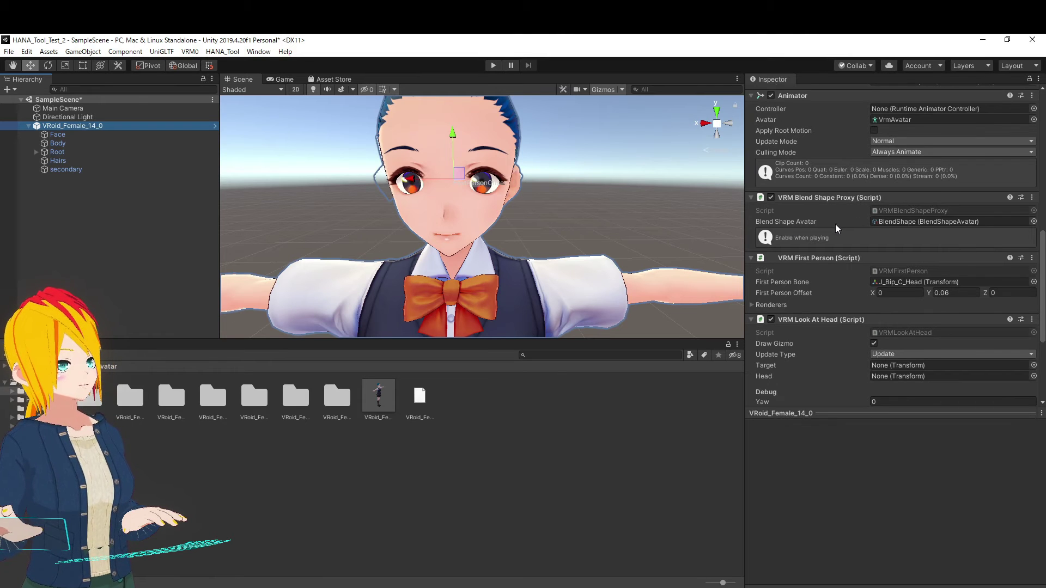
{"action": "left_click", "coordinate": [905, 222]}
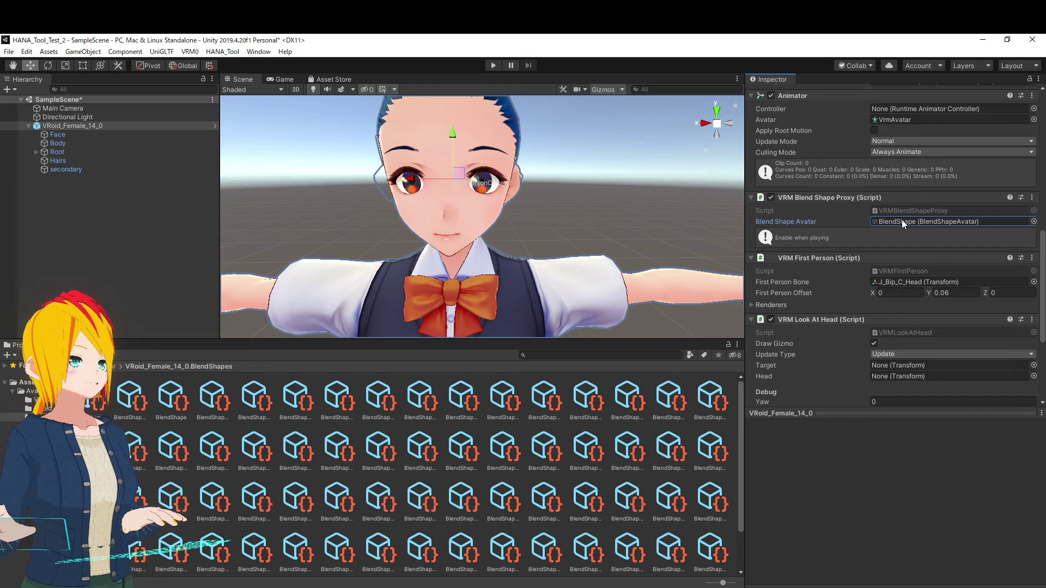
{"action": "left_click", "coordinate": [901, 223]}
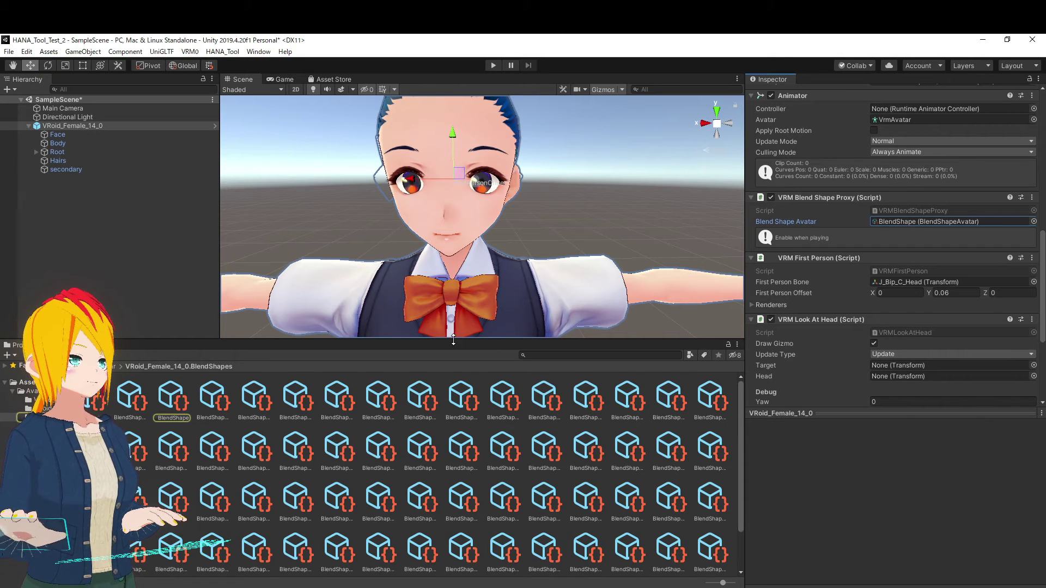
{"action": "left_click", "coordinate": [173, 406]}
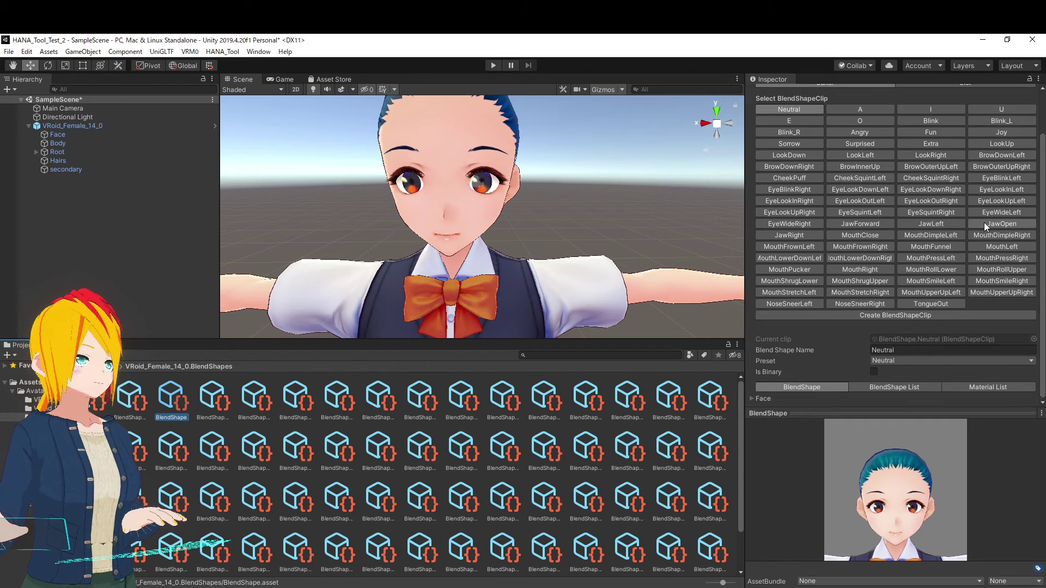
Preview the JawOpen, EyeBlinkRight and TongueOut clips on the avatar and look through TongueOut's Face blendshape weights
{"action": "left_click", "coordinate": [1000, 225]}
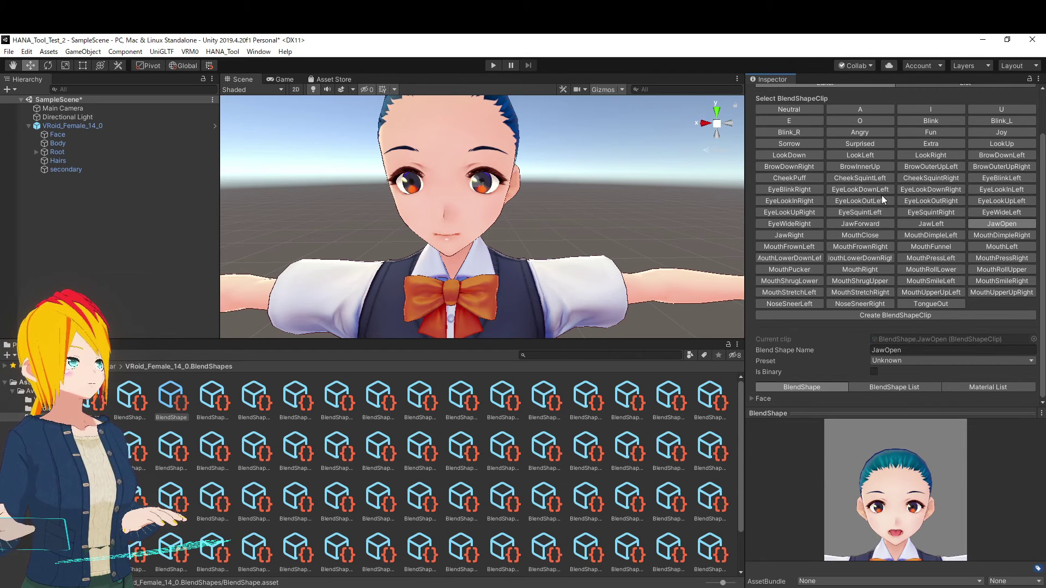
{"action": "left_click", "coordinate": [799, 188]}
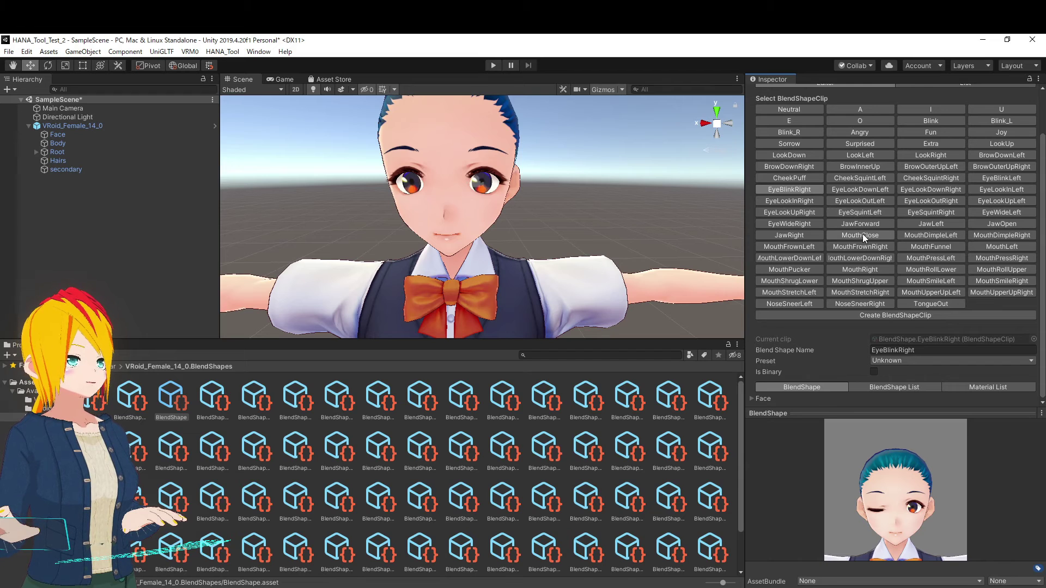
{"action": "left_click", "coordinate": [937, 304]}
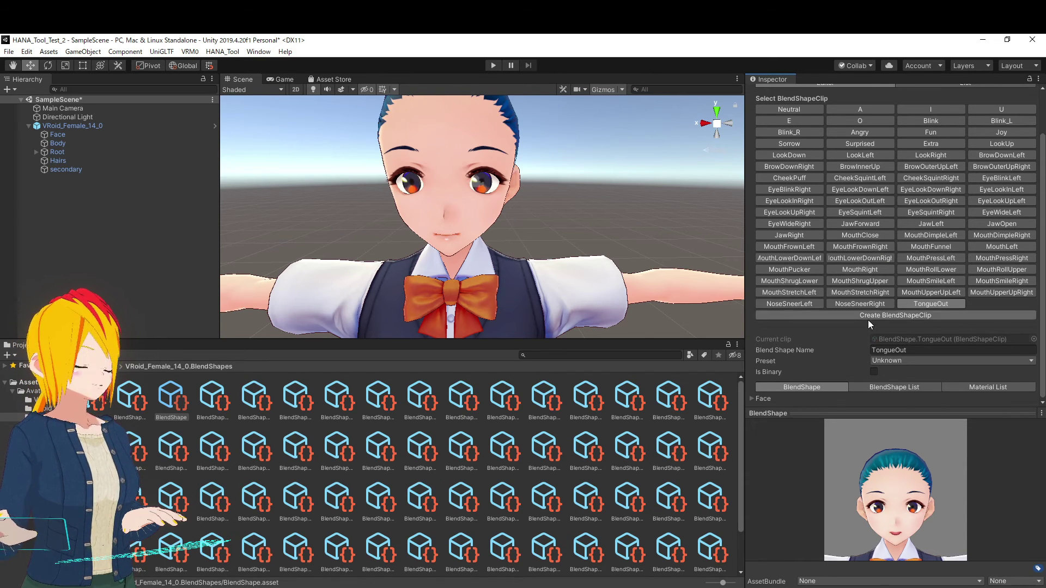
{"action": "left_click", "coordinate": [753, 398]}
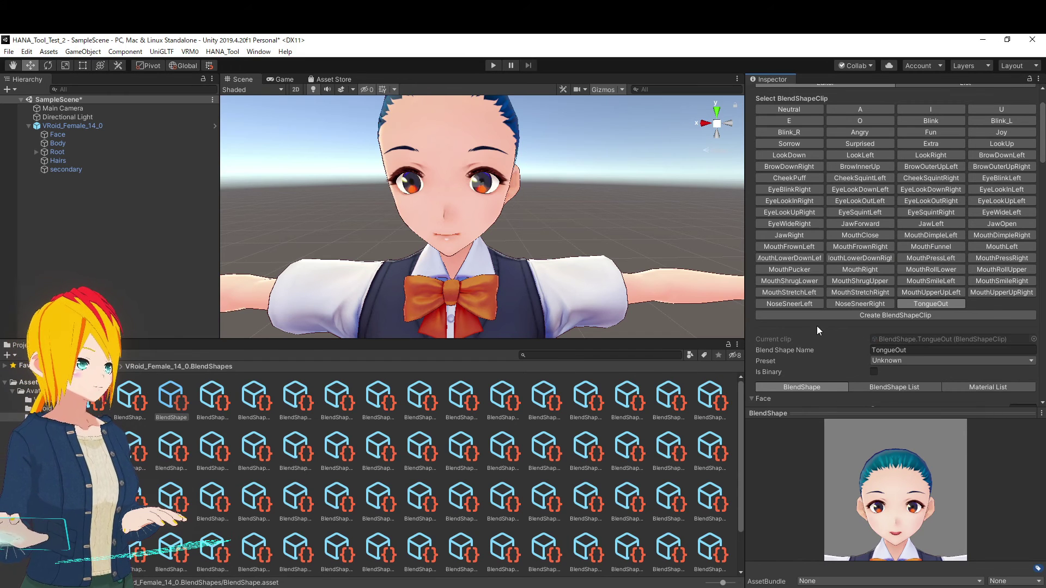
{"action": "scroll", "coordinate": [817, 325], "scroll_direction": "down", "scroll_amount": 6}
{"action": "scroll", "coordinate": [818, 325], "scroll_direction": "down", "scroll_amount": 6}
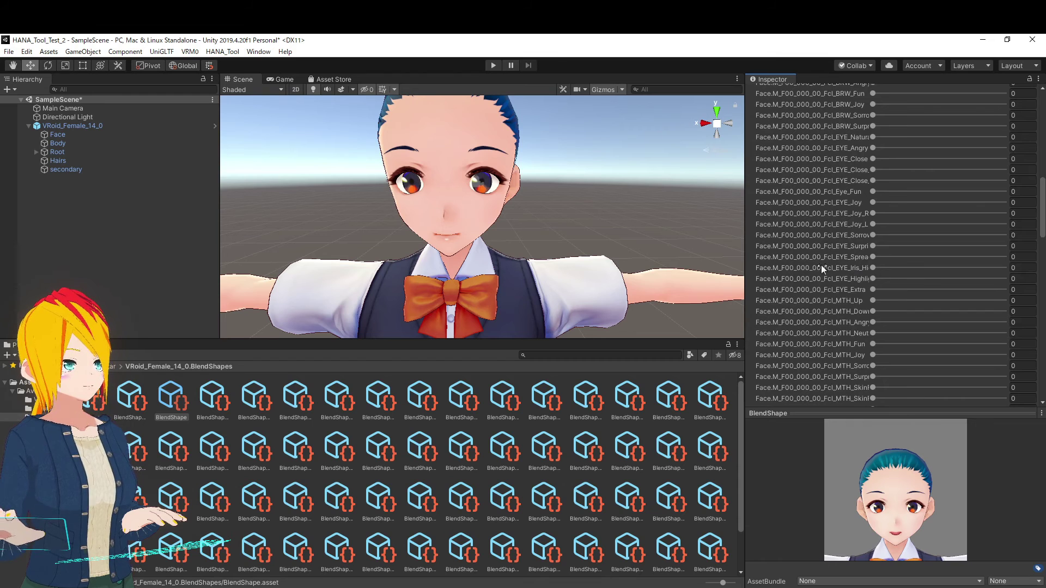
{"action": "scroll", "coordinate": [838, 279], "scroll_direction": "up", "scroll_amount": 15}
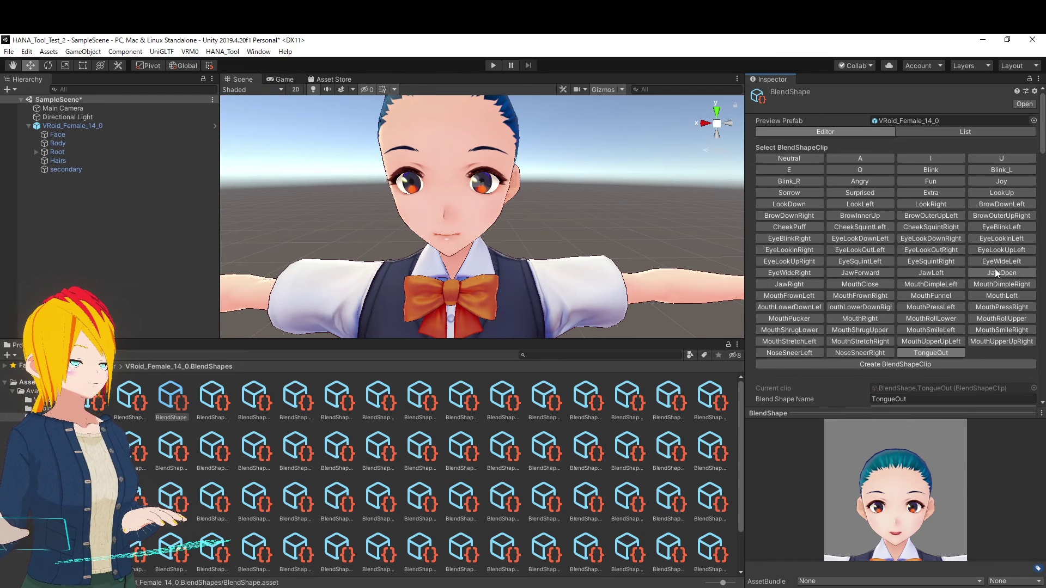
Inspect the jawOpen weight among the Face blendshapes of the JawOpen clip
{"action": "left_click", "coordinate": [997, 273]}
{"action": "scroll", "coordinate": [801, 305], "scroll_direction": "down", "scroll_amount": 2}
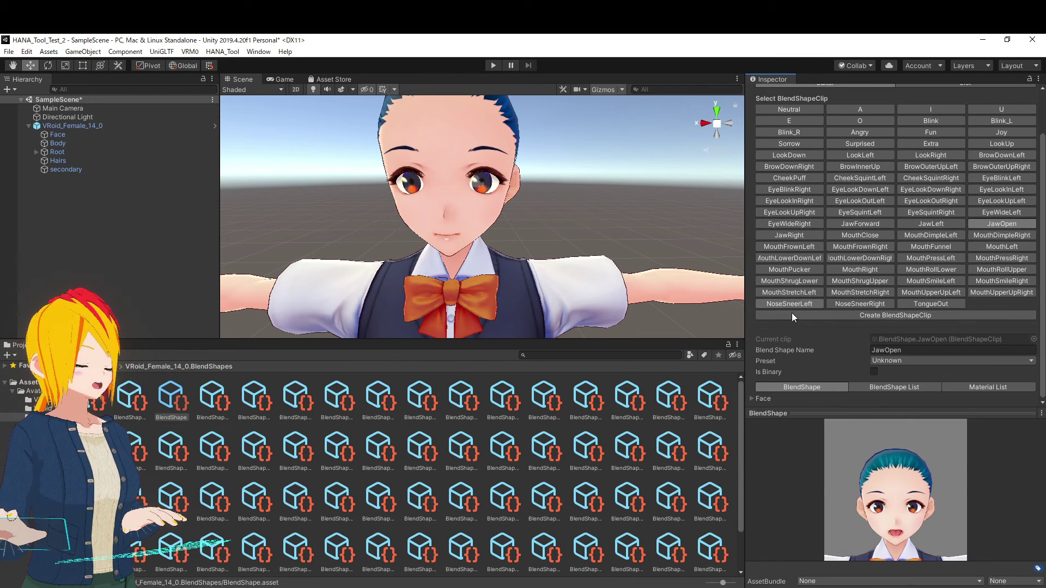
{"action": "left_click", "coordinate": [753, 398]}
{"action": "scroll", "coordinate": [904, 346], "scroll_direction": "down", "scroll_amount": 15}
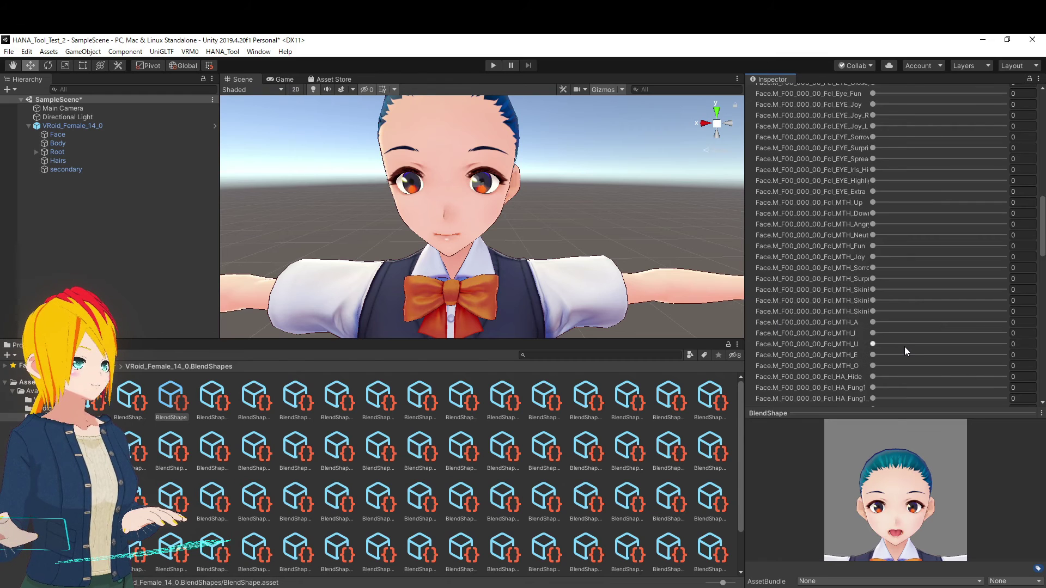
{"action": "scroll", "coordinate": [904, 347], "scroll_direction": "down", "scroll_amount": 10}
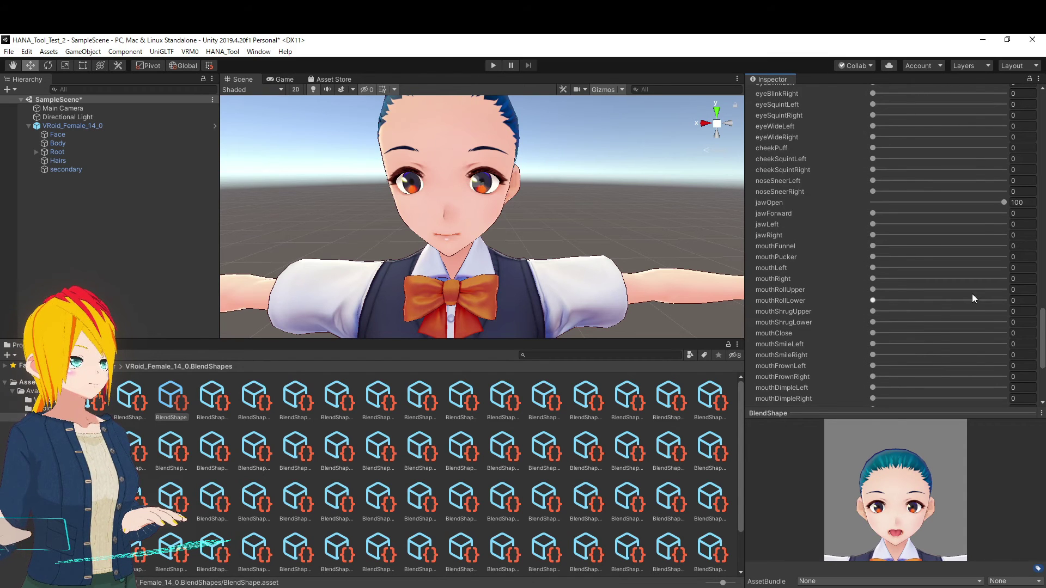
{"action": "mouse_move", "coordinate": [1002, 202]}
{"action": "left_mouse_down"}
{"action": "mouse_move", "coordinate": [895, 212]}
{"action": "mouse_move", "coordinate": [1021, 210]}
{"action": "left_mouse_up"}
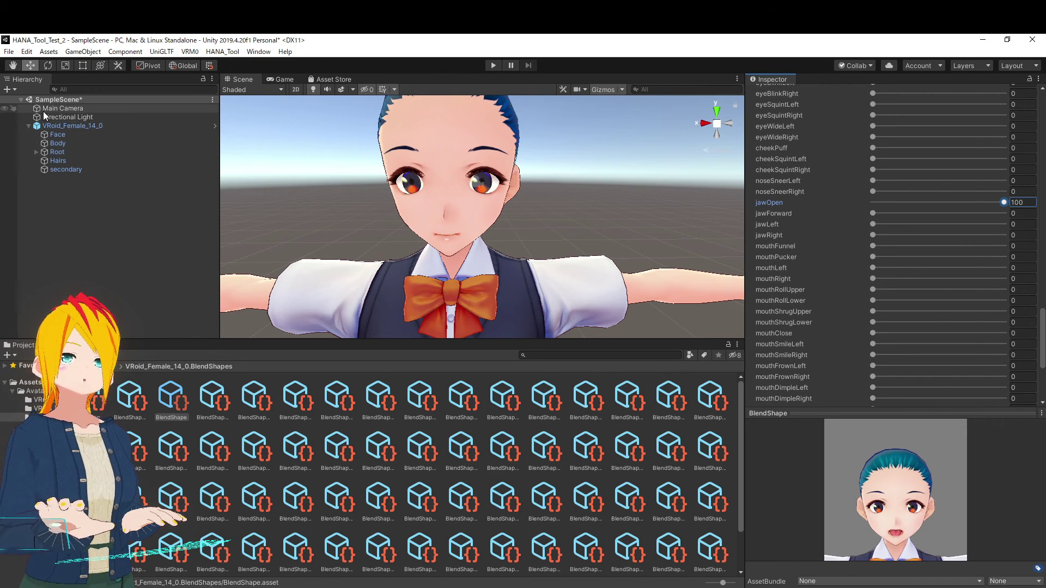
Save the current scene and the project
{"action": "left_click", "coordinate": [9, 51]}
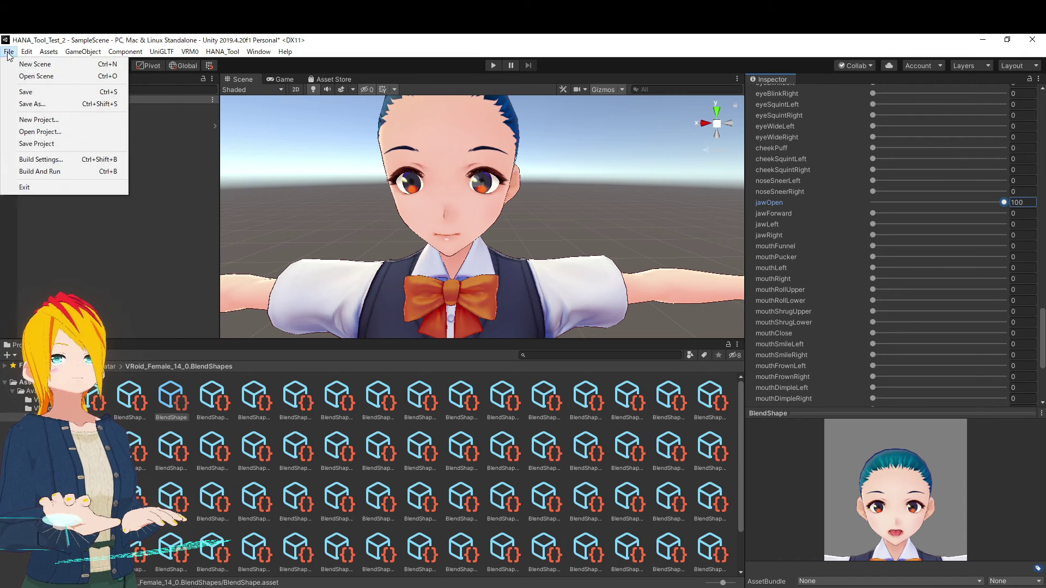
{"action": "left_click", "coordinate": [25, 93]}
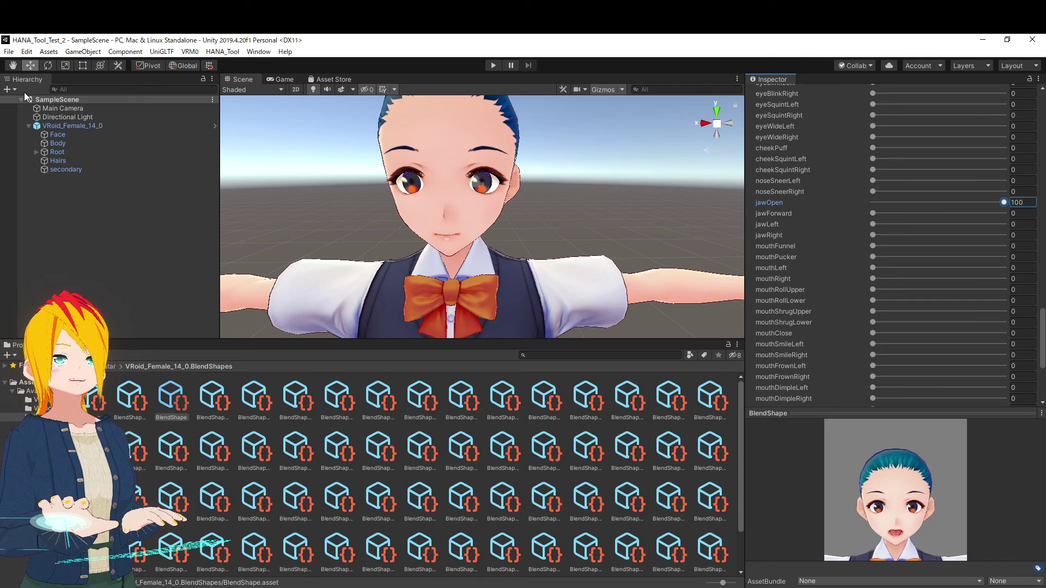
{"action": "left_click", "coordinate": [10, 52]}
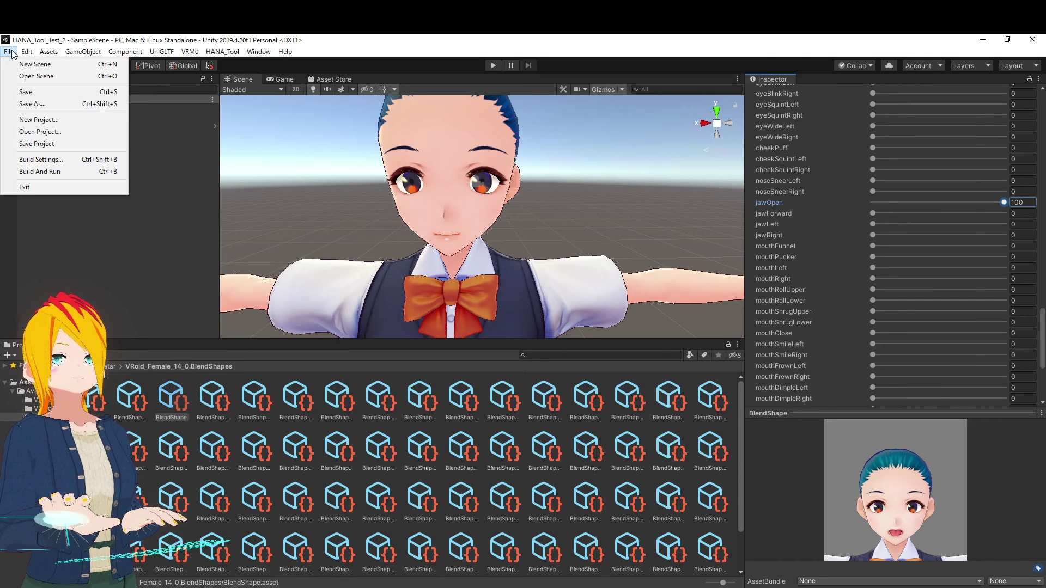
{"action": "left_click", "coordinate": [41, 143]}
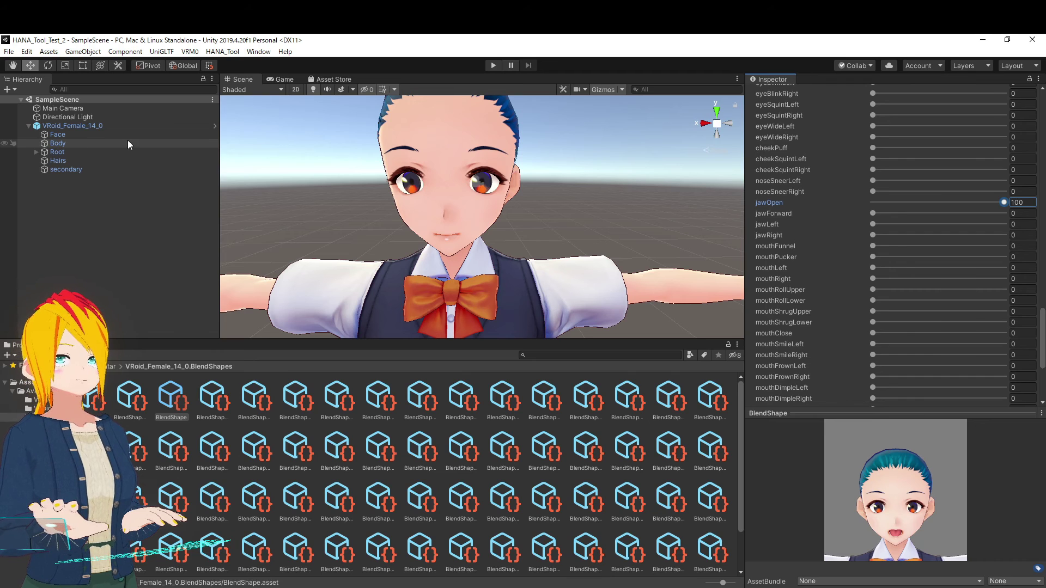
Open the UniVRM-0.73.0 exporter with VRoid_Female_14_0 as the export root and place its window over the scene view
{"action": "left_click", "coordinate": [110, 126]}
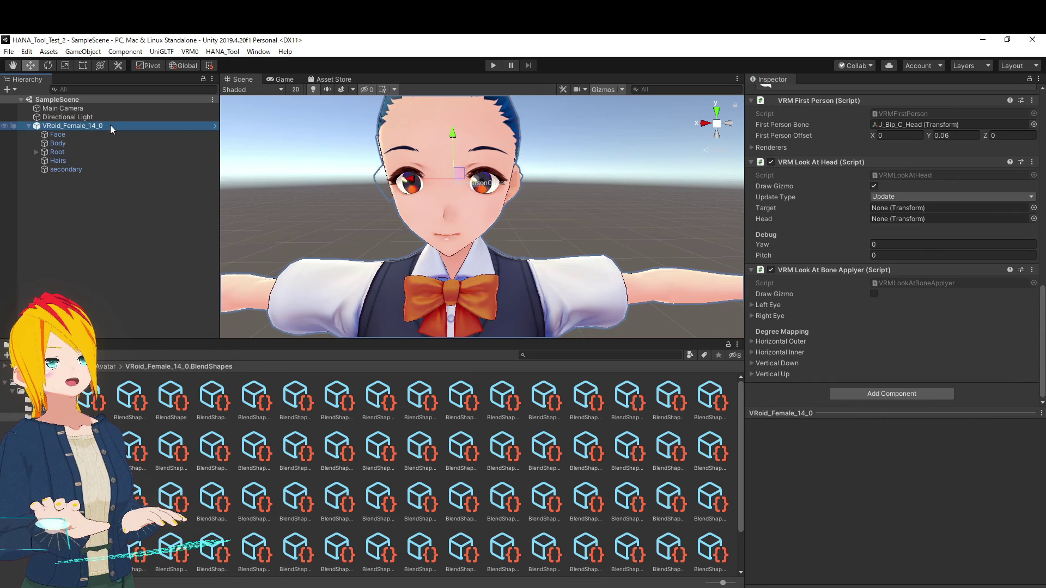
{"action": "left_click", "coordinate": [194, 55]}
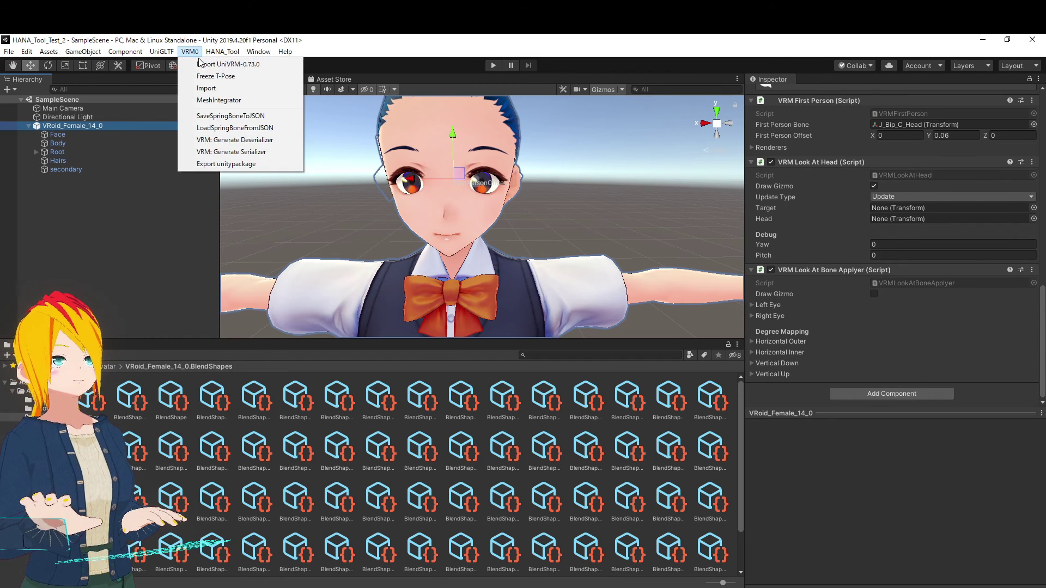
{"action": "left_click", "coordinate": [229, 64]}
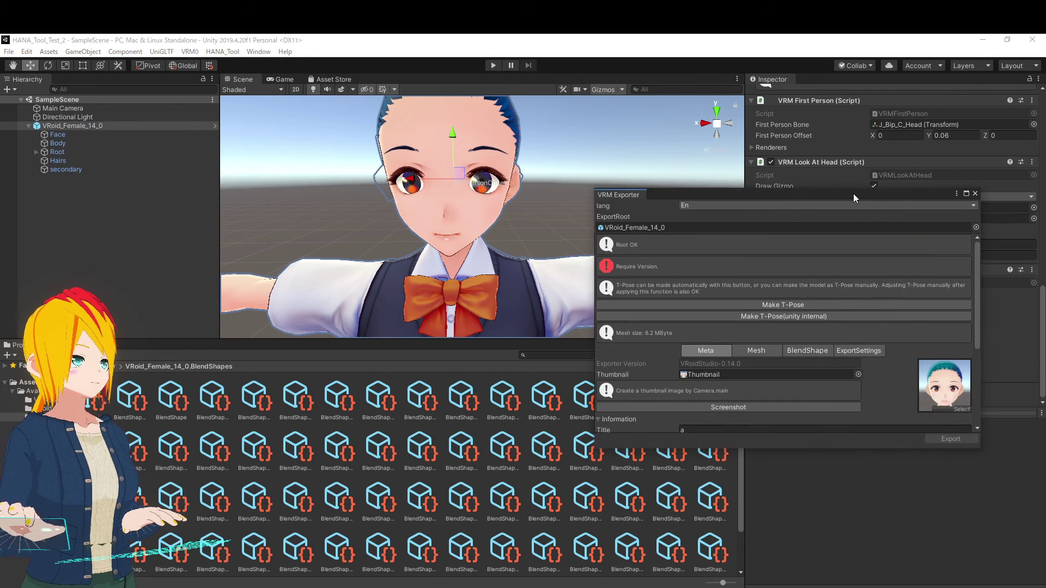
{"action": "left_click_drag", "start_coordinate": [853, 194], "coordinate": [659, 181]}
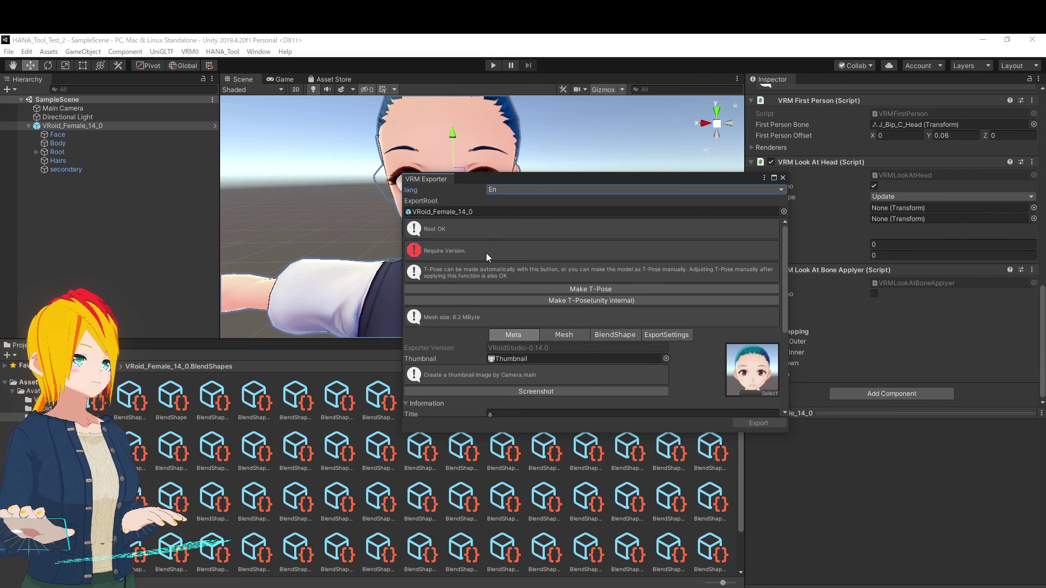
Set the avatar's Version to 1 in the VRM export meta information and review the export settings
{"action": "scroll", "coordinate": [486, 253], "scroll_direction": "down", "scroll_amount": 3}
{"action": "scroll", "coordinate": [486, 253], "scroll_direction": "down", "scroll_amount": 1}
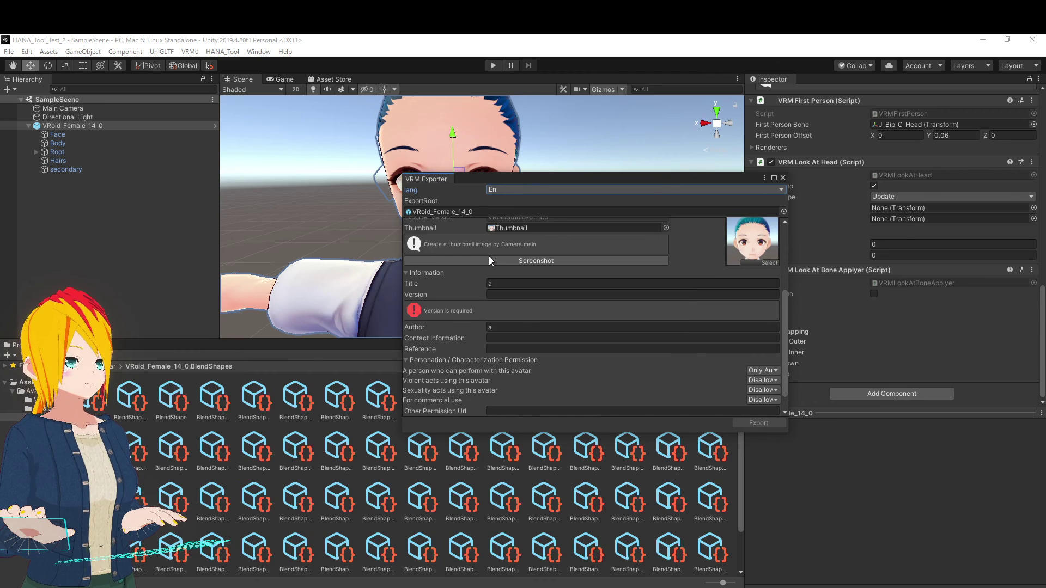
{"action": "left_click", "coordinate": [498, 294]}
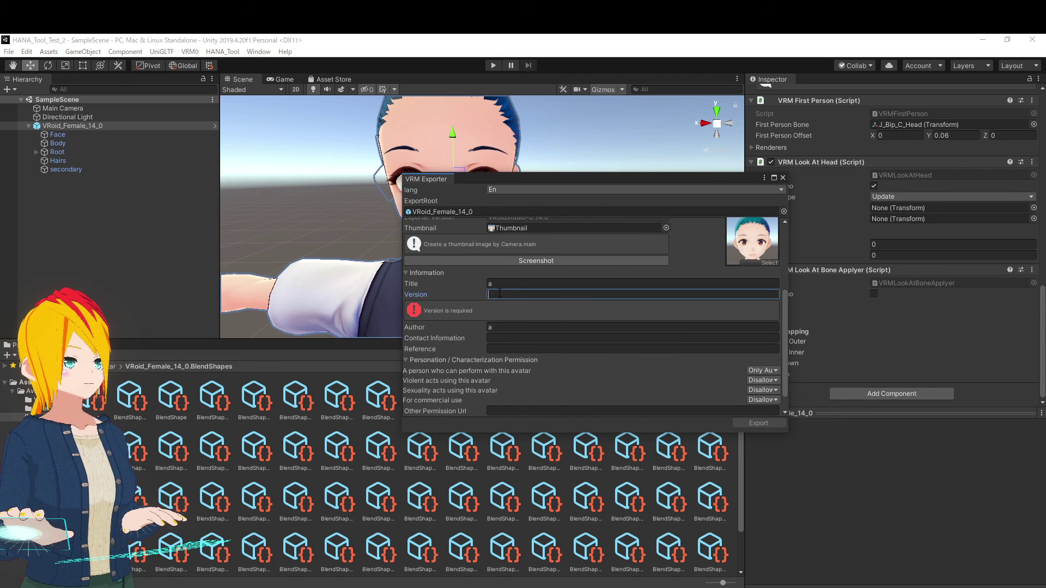
{"action": "type", "text": "1"}
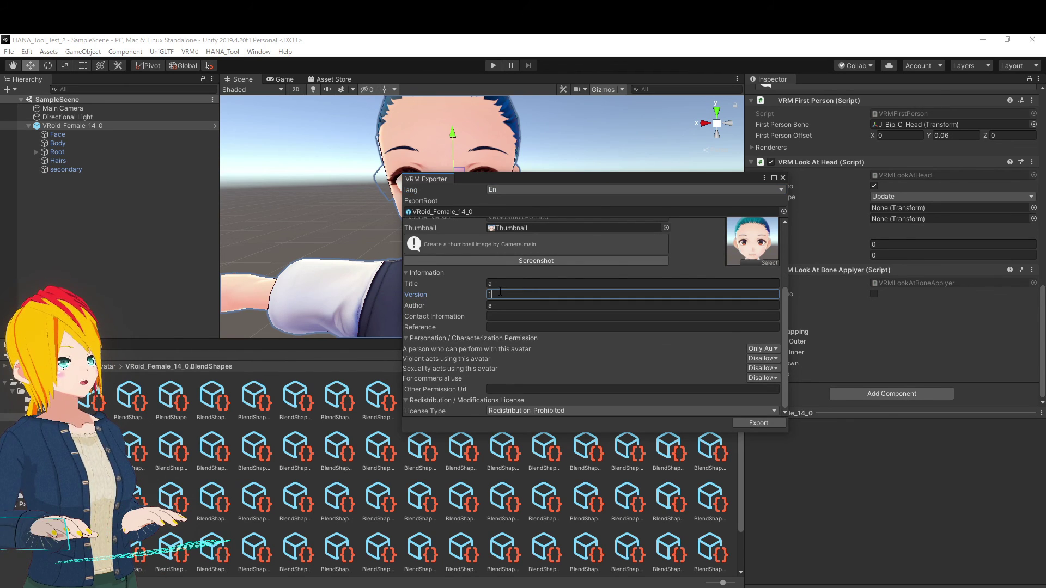
{"action": "scroll", "coordinate": [459, 287], "scroll_direction": "up", "scroll_amount": 3}
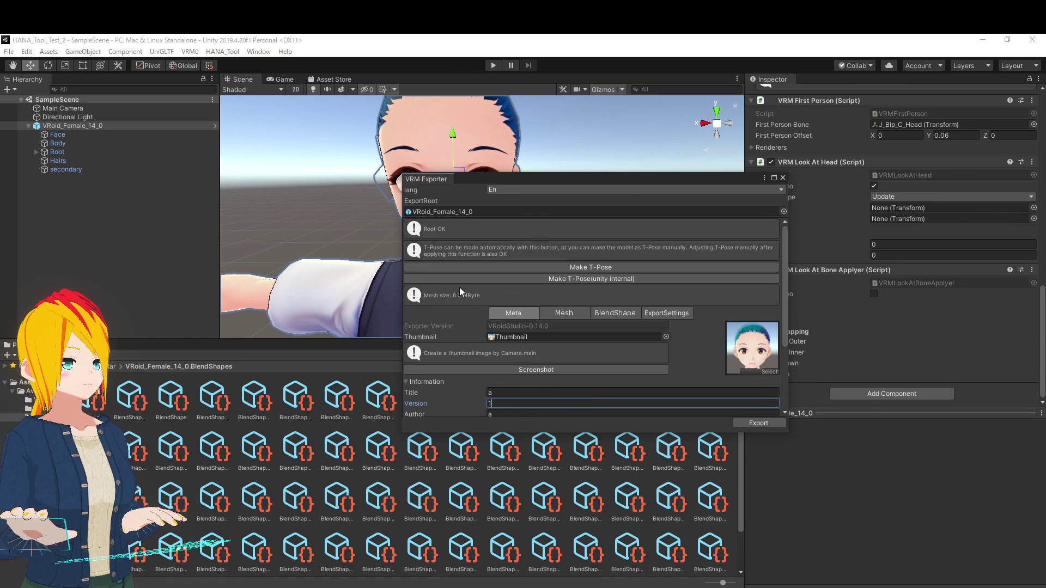
{"action": "scroll", "coordinate": [464, 285], "scroll_direction": "down", "scroll_amount": 3}
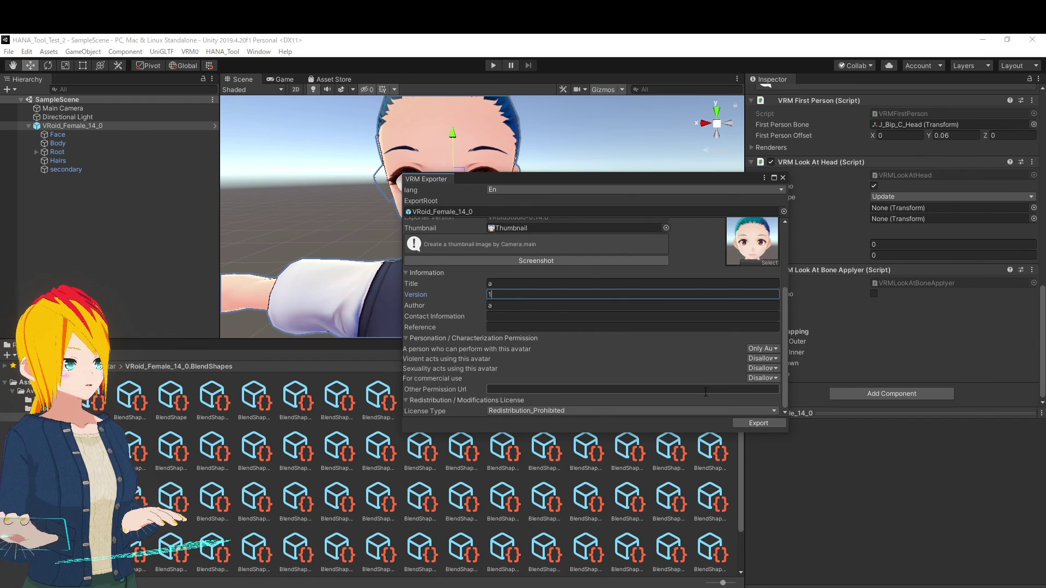
Export the avatar as VRoid_Female_14_0.vrm to a chosen save folder
{"action": "left_click", "coordinate": [757, 423]}
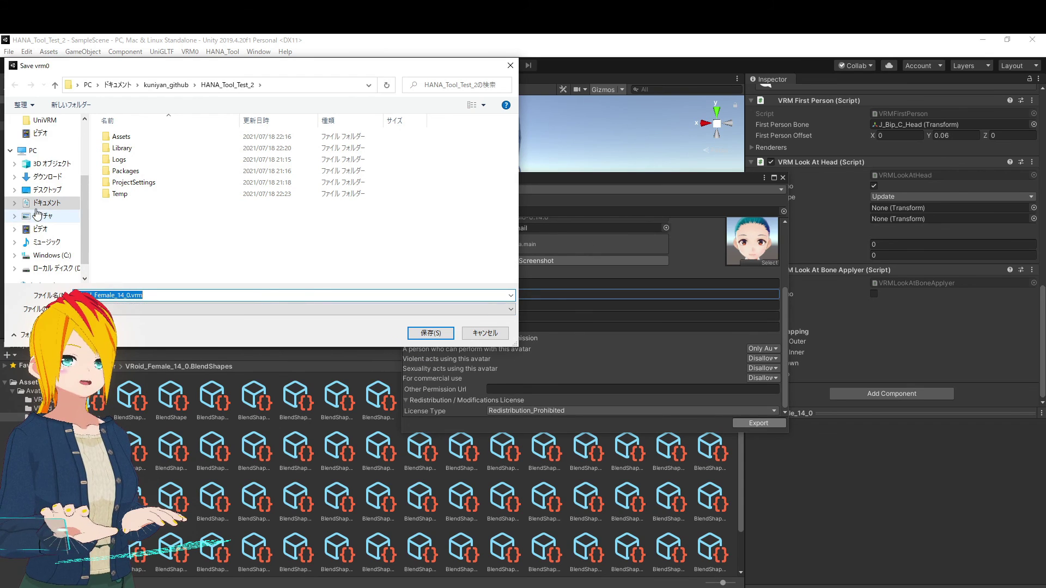
{"action": "left_click", "coordinate": [52, 204]}
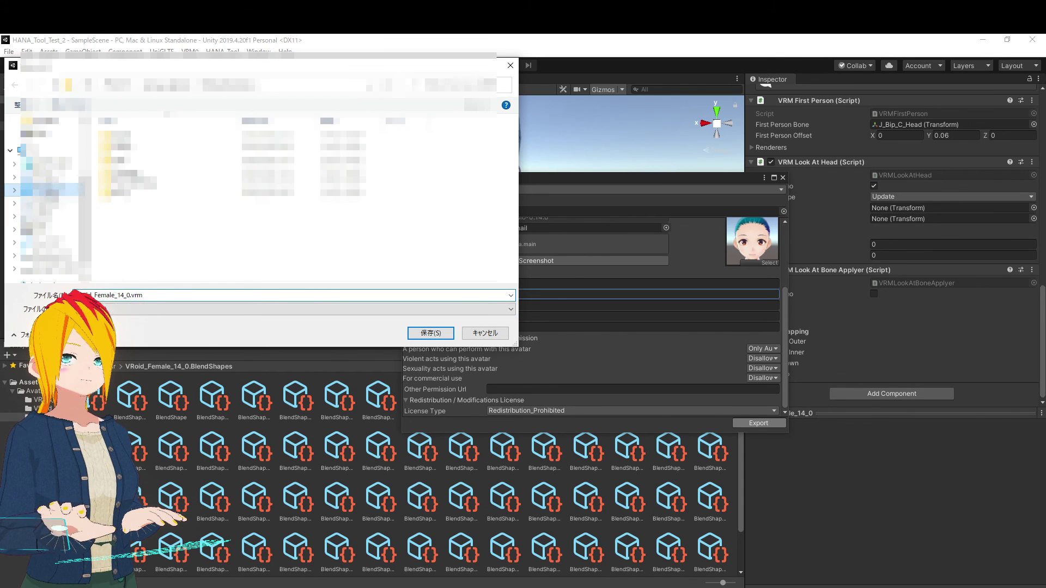
{"action": "left_click", "coordinate": [449, 336]}
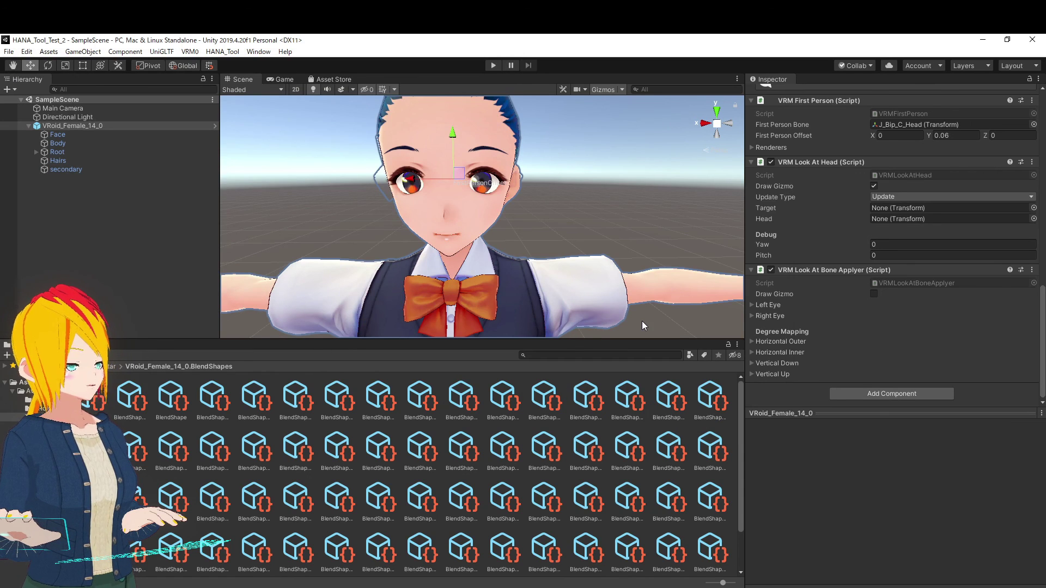